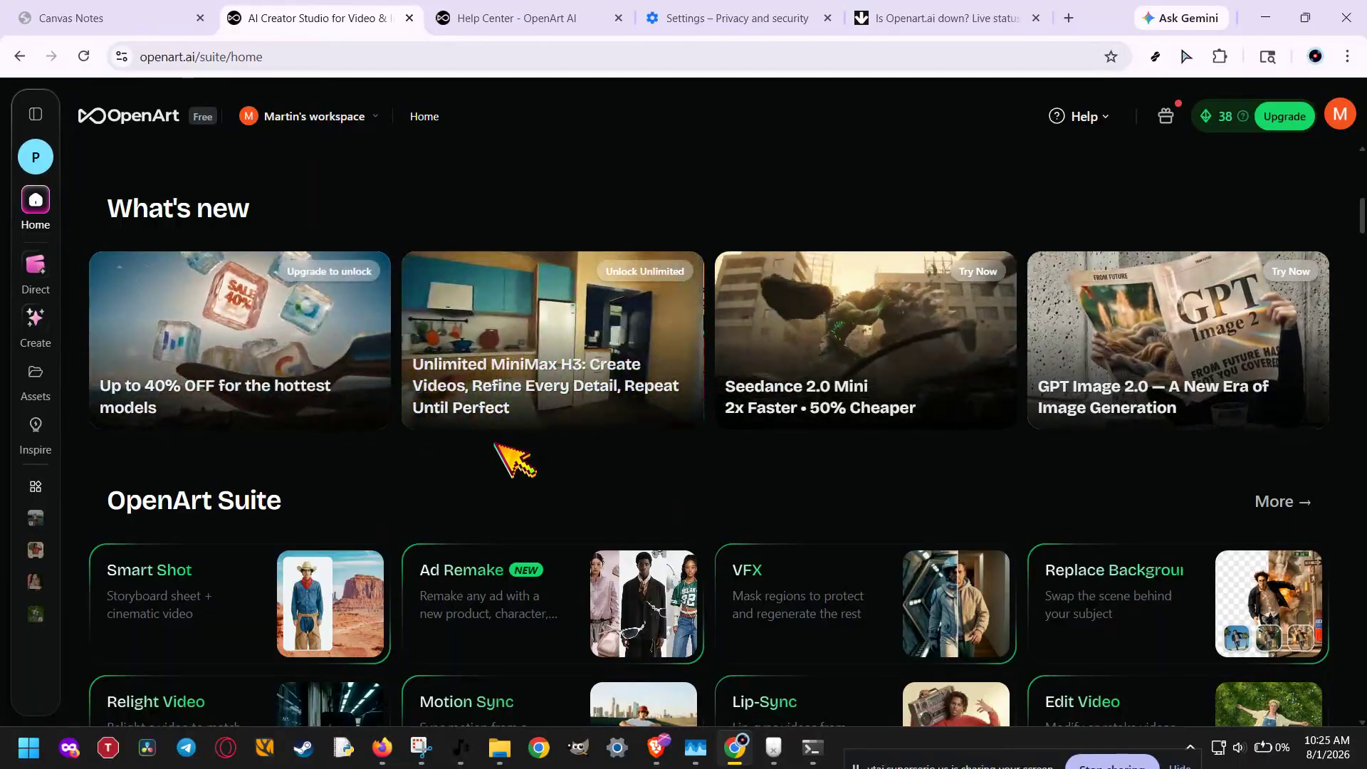
# Show the reload button's hard-reload options with the developer tools open on the OpenArt home page, and close the tools.
pyautogui.scroll(8, 514, 459)
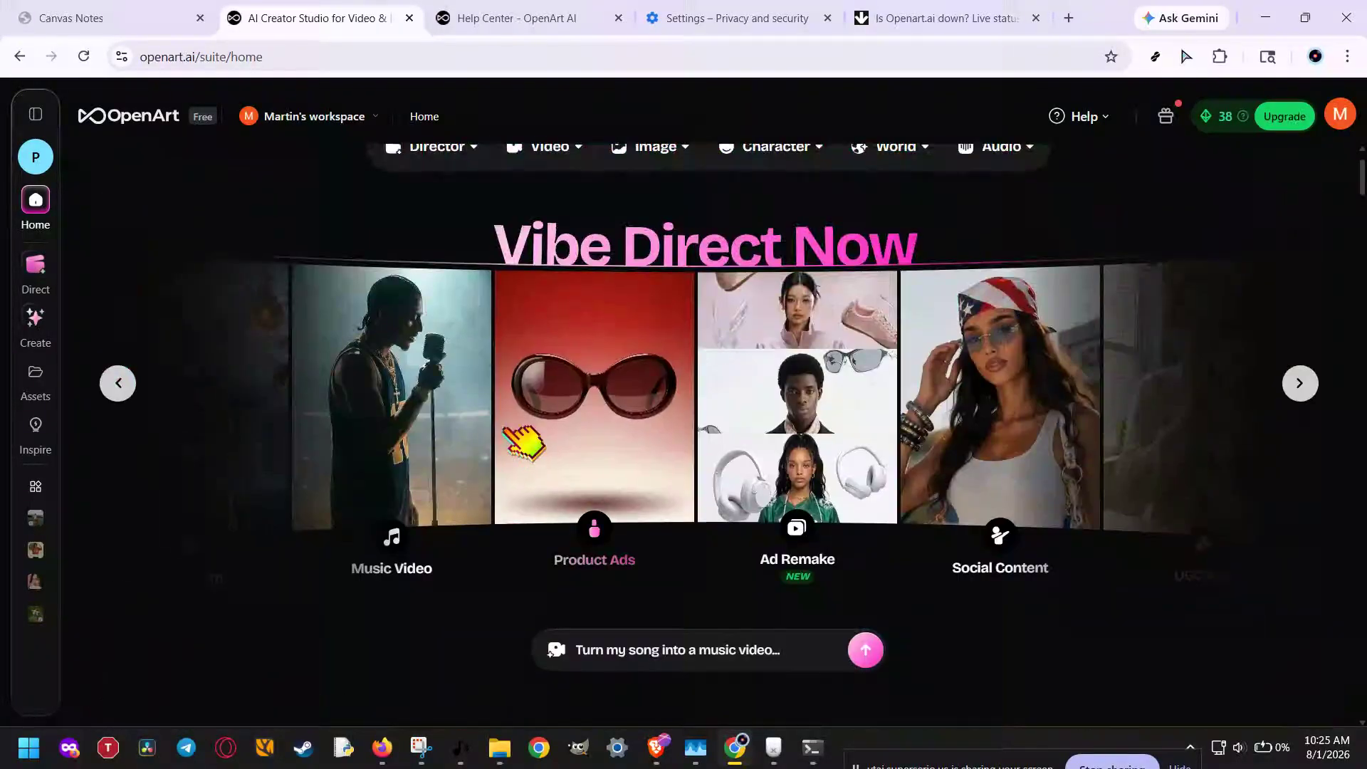
pyautogui.scroll(3, 514, 427)
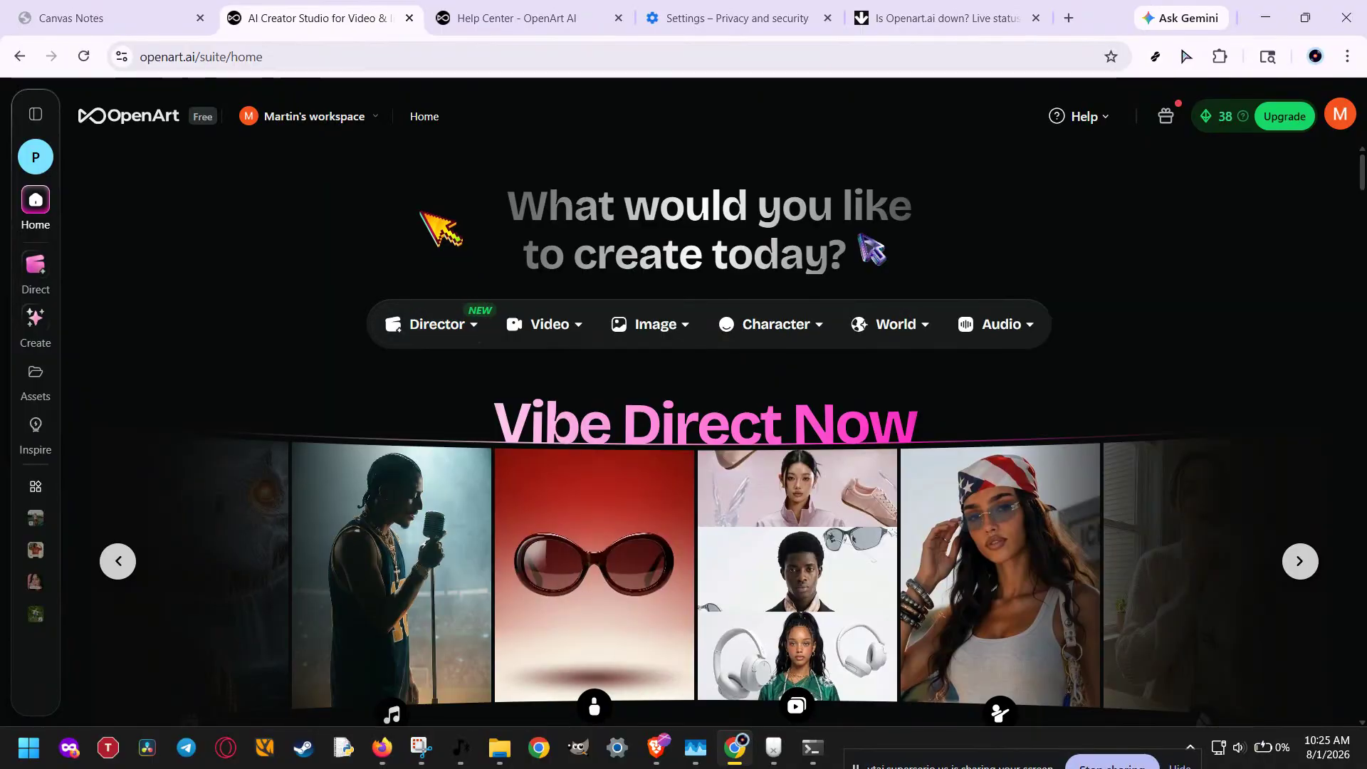
pyautogui.rightClick(420, 211)
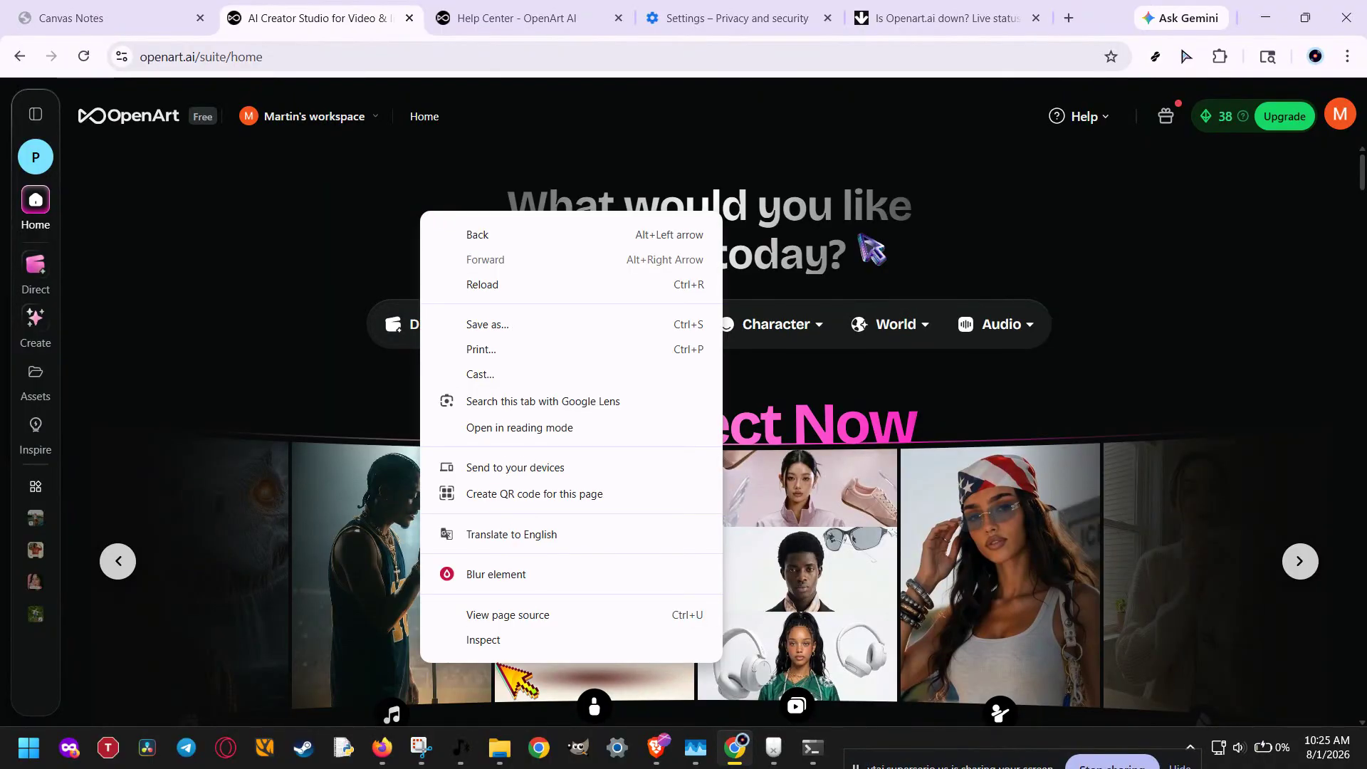
pyautogui.click(507, 639)
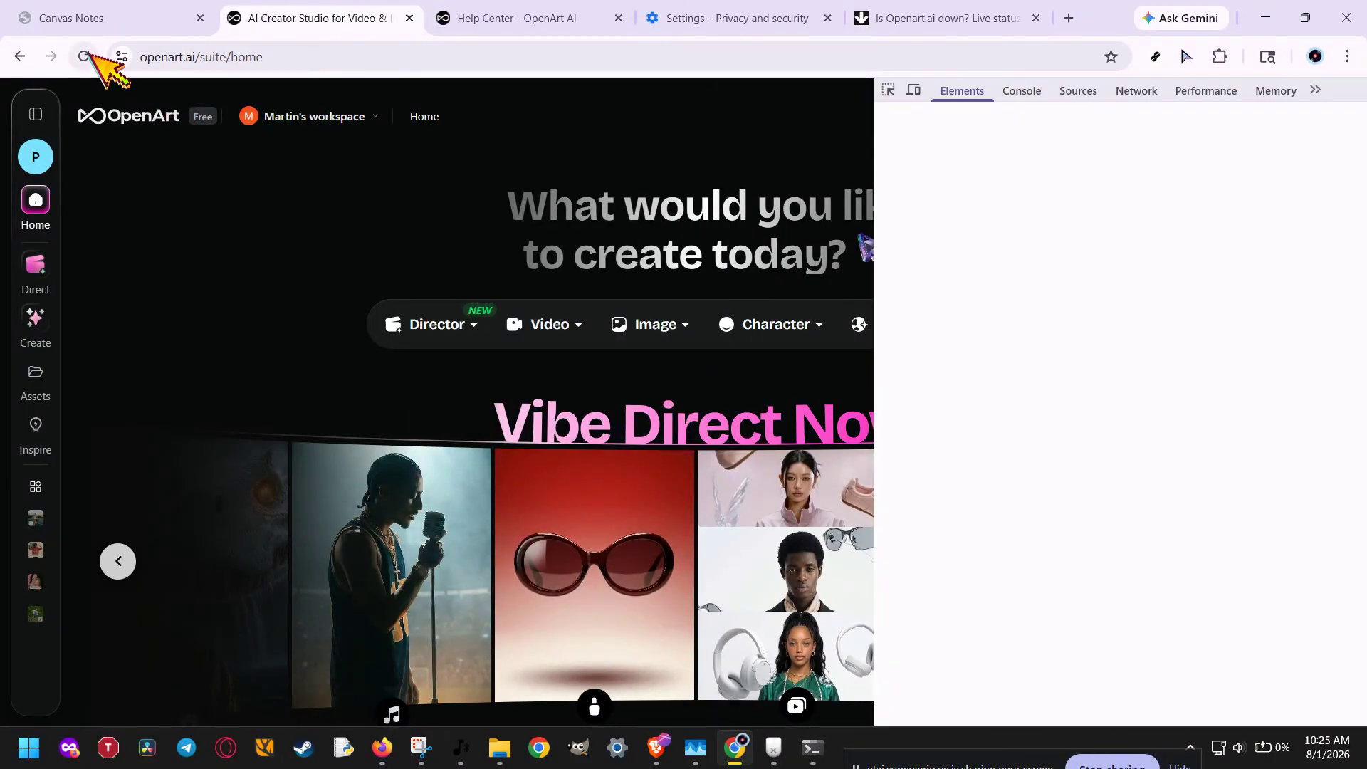
pyautogui.rightClick(84, 56)
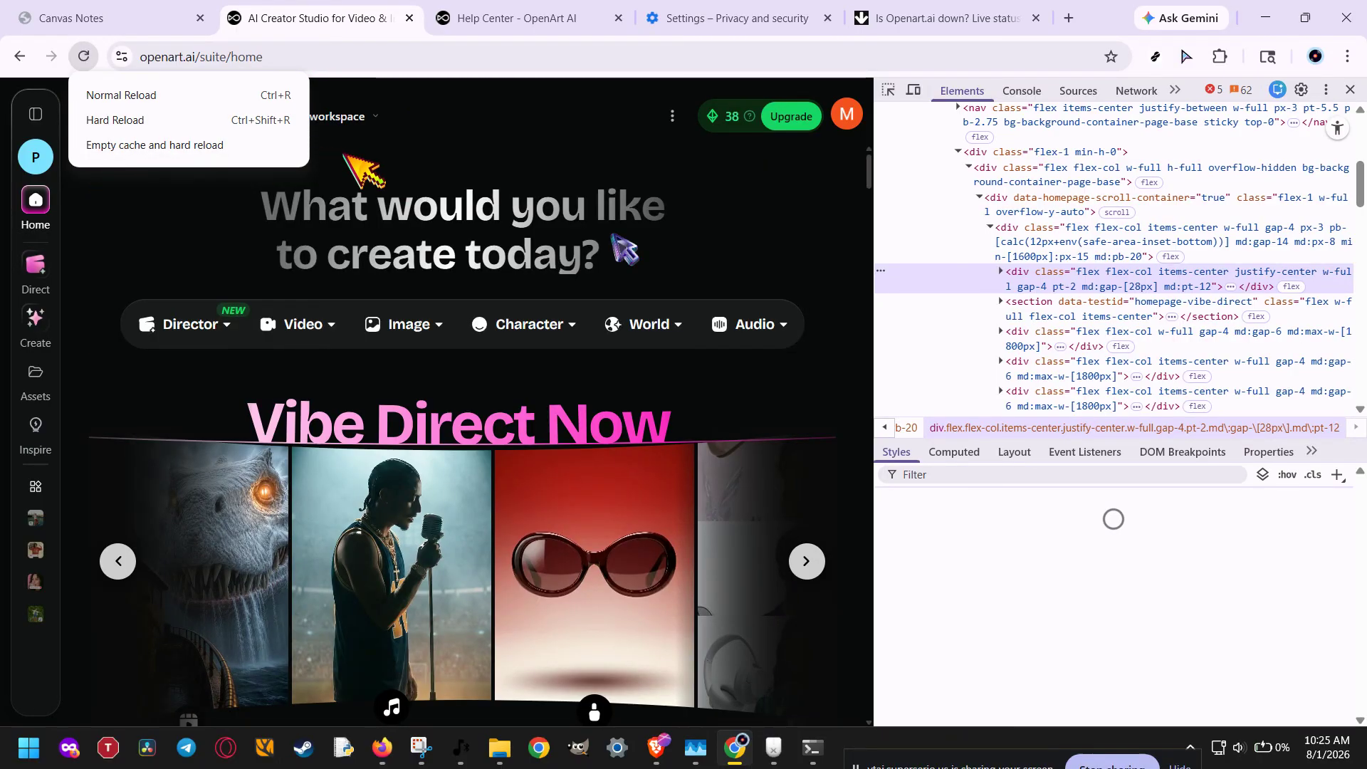
pyautogui.click(1352, 90)
pyautogui.click(1352, 91)
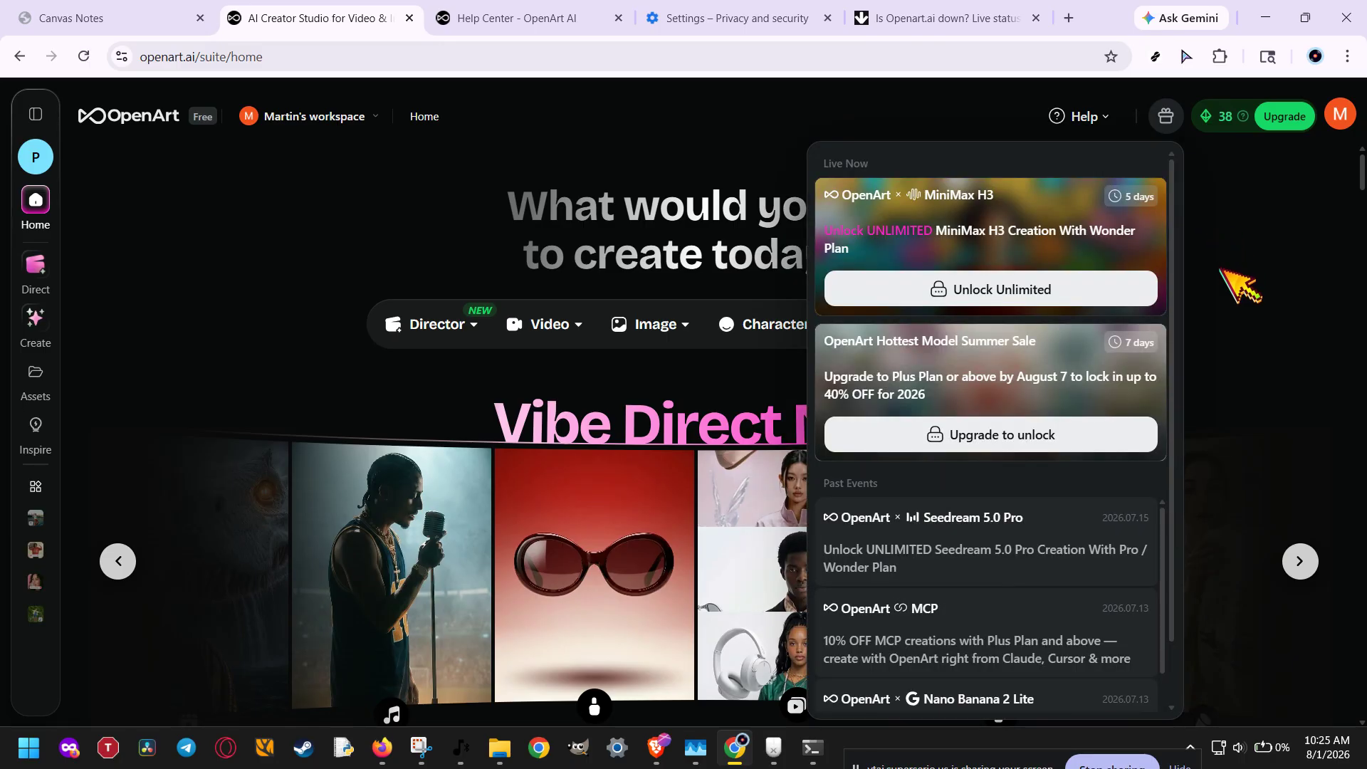
# Review the on-device site data stored by openart.ai and its embedded sites, and close the list.
pyautogui.scroll(-1, 1169, 458)
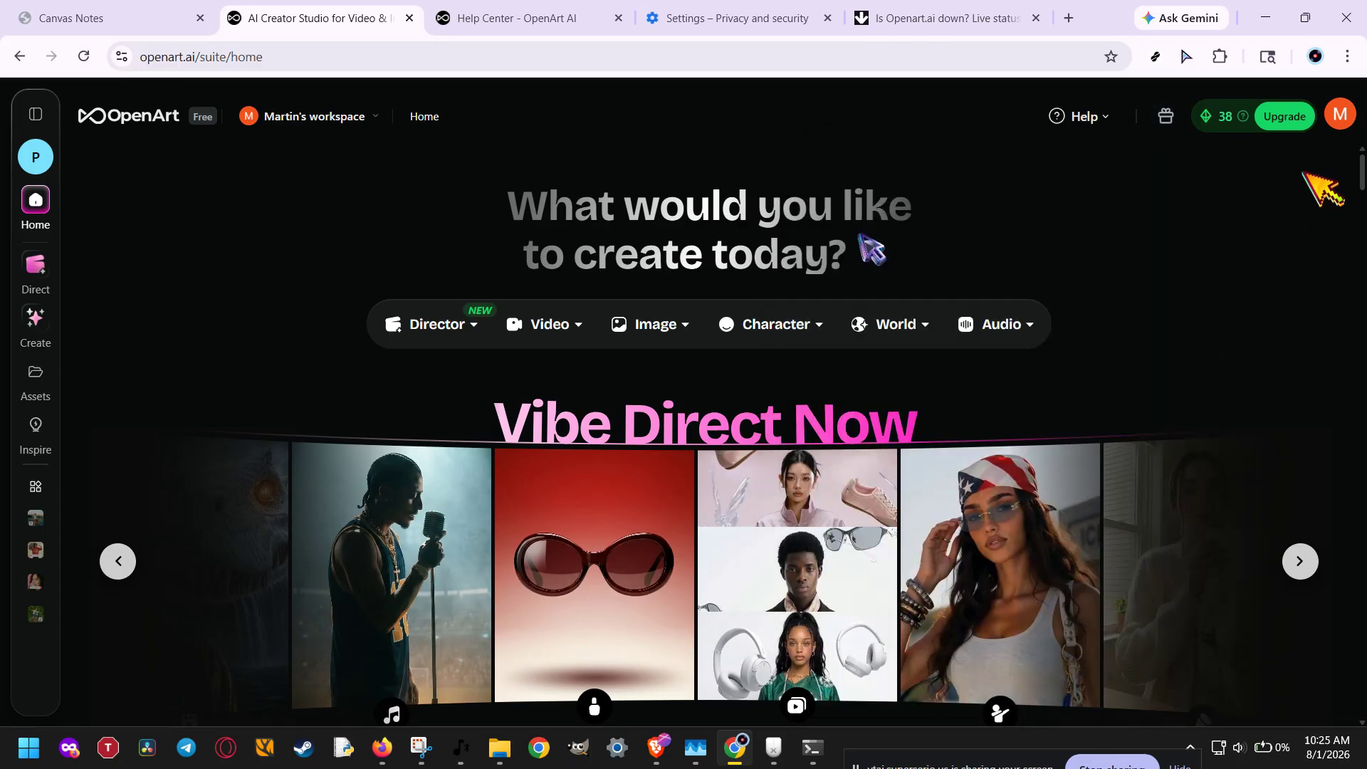
pyautogui.click(1341, 114)
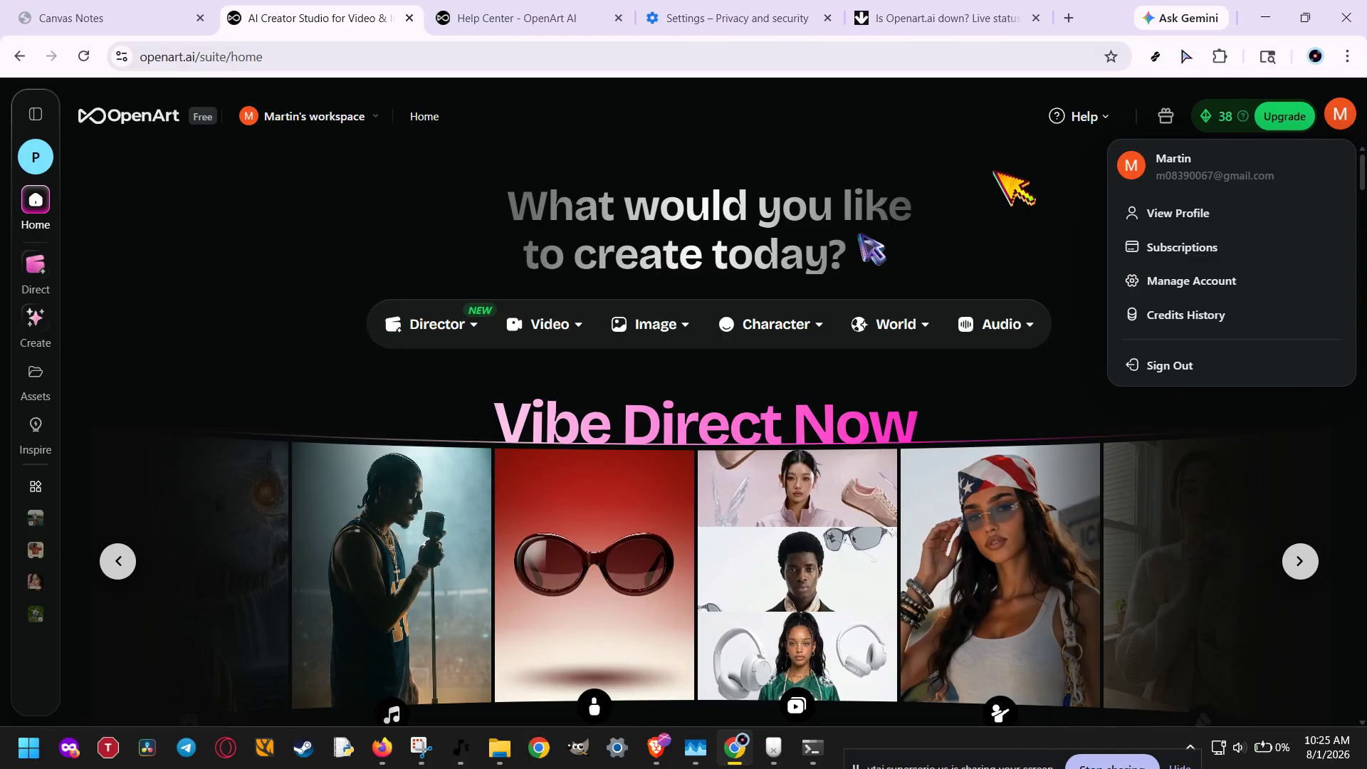
pyautogui.click(122, 56)
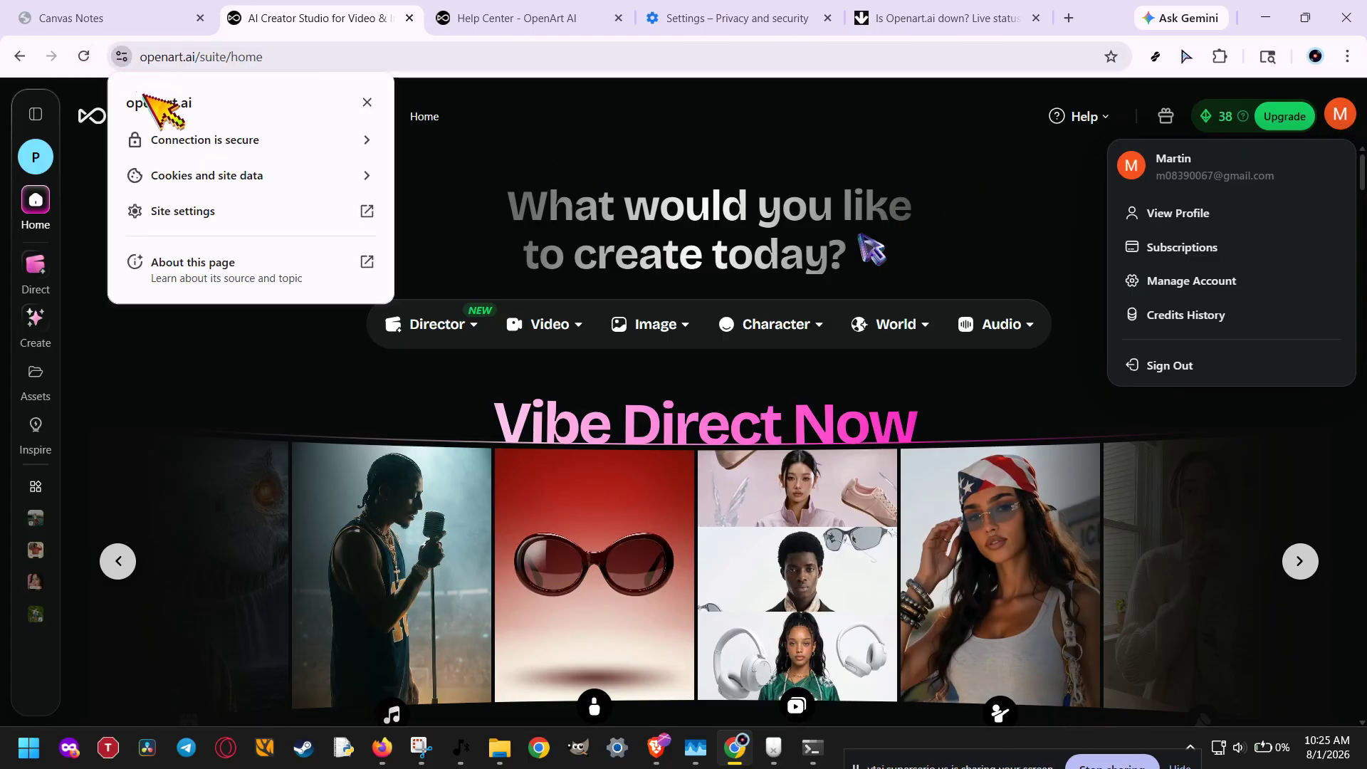
pyautogui.click(163, 178)
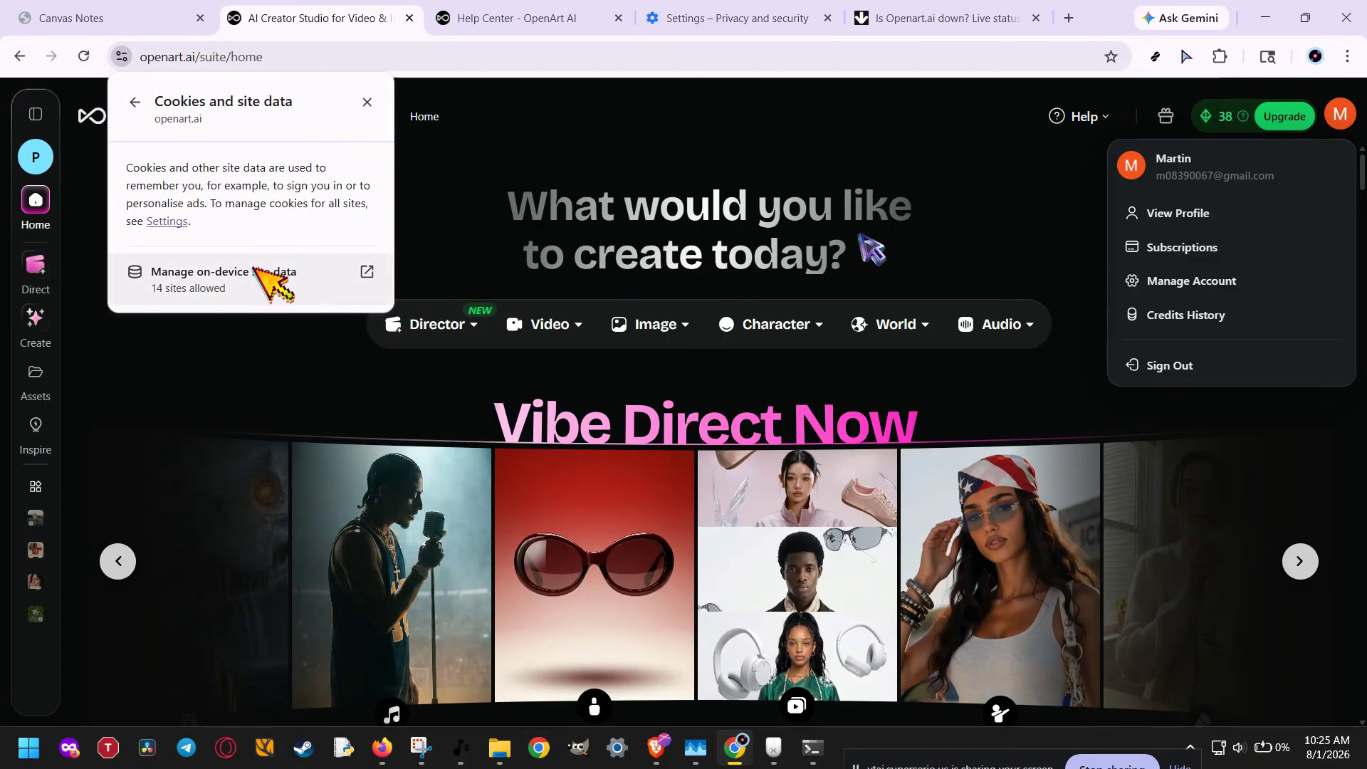
pyautogui.click(276, 299)
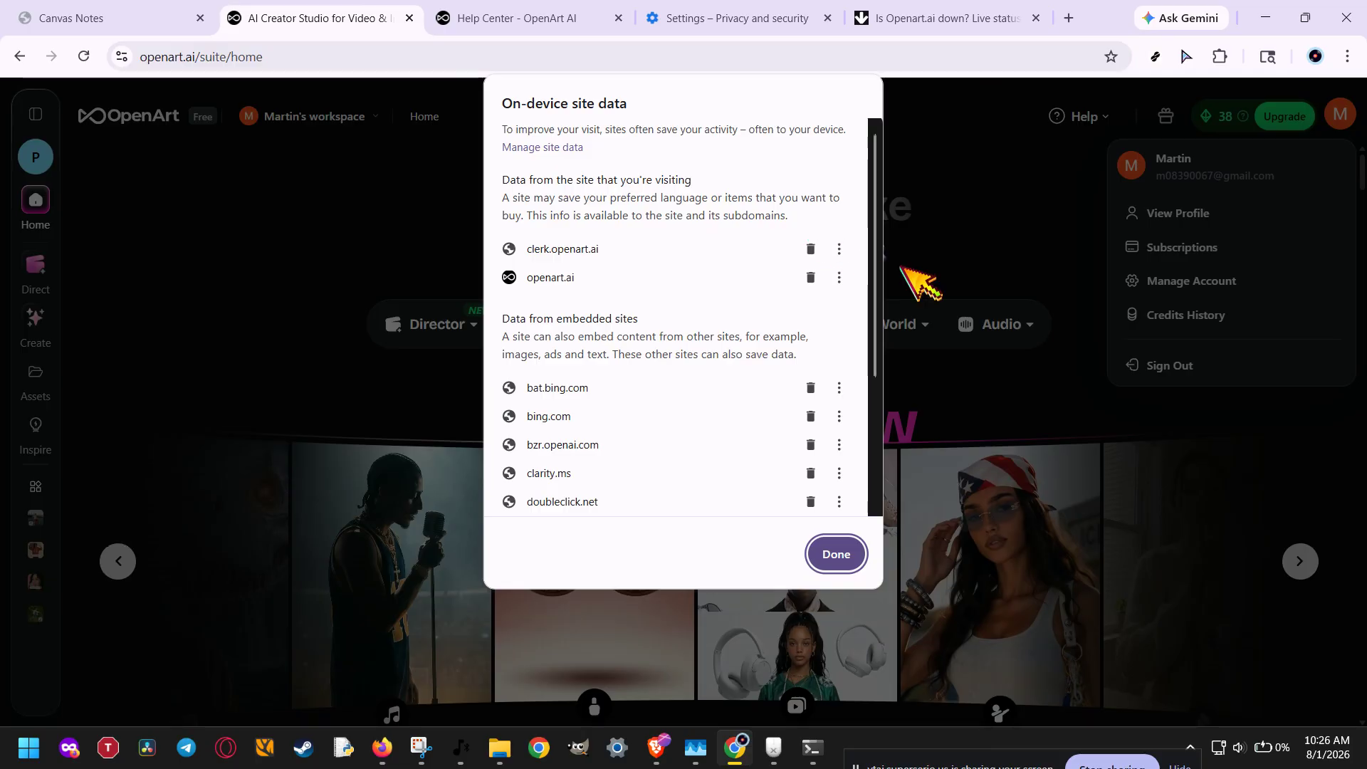
pyautogui.click(835, 554)
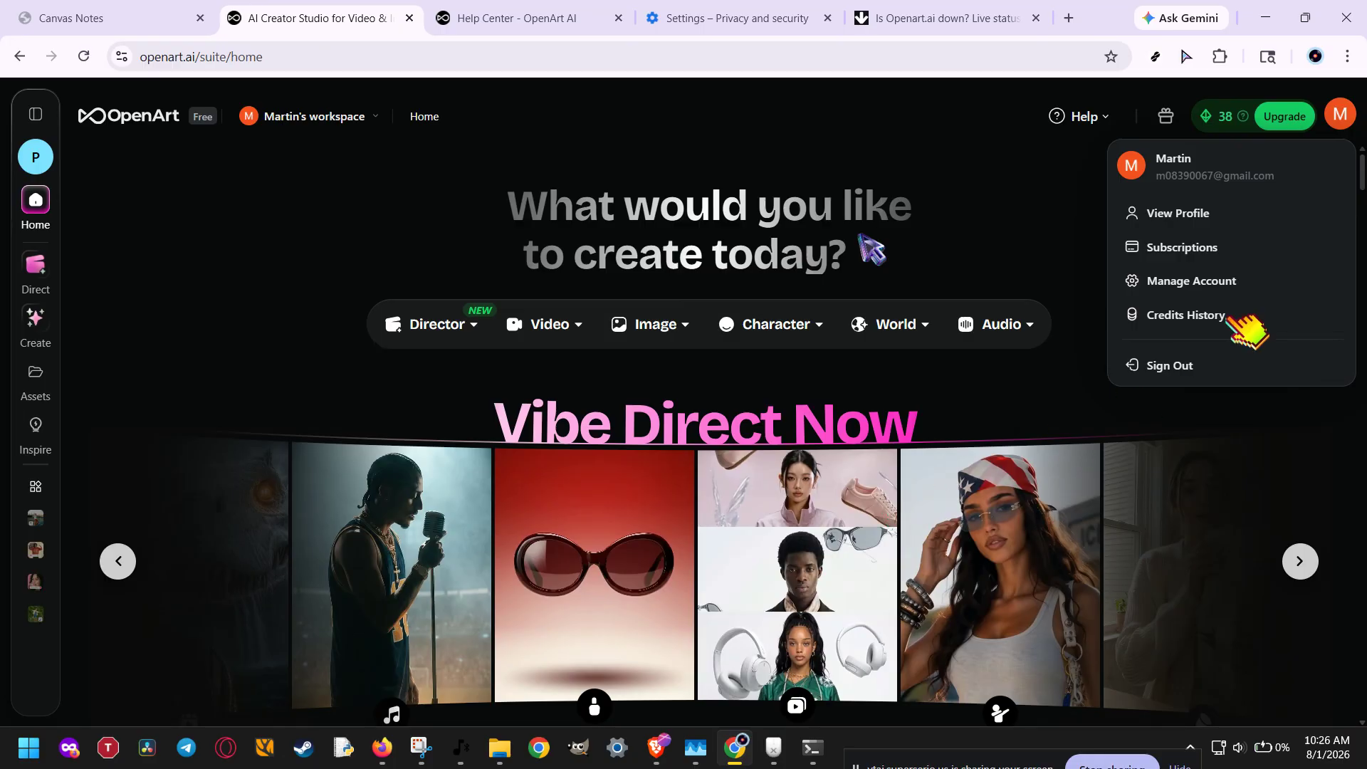
# Reopen the OpenArt account options to locate Sign Out, and dismiss them.
pyautogui.click(1345, 113)
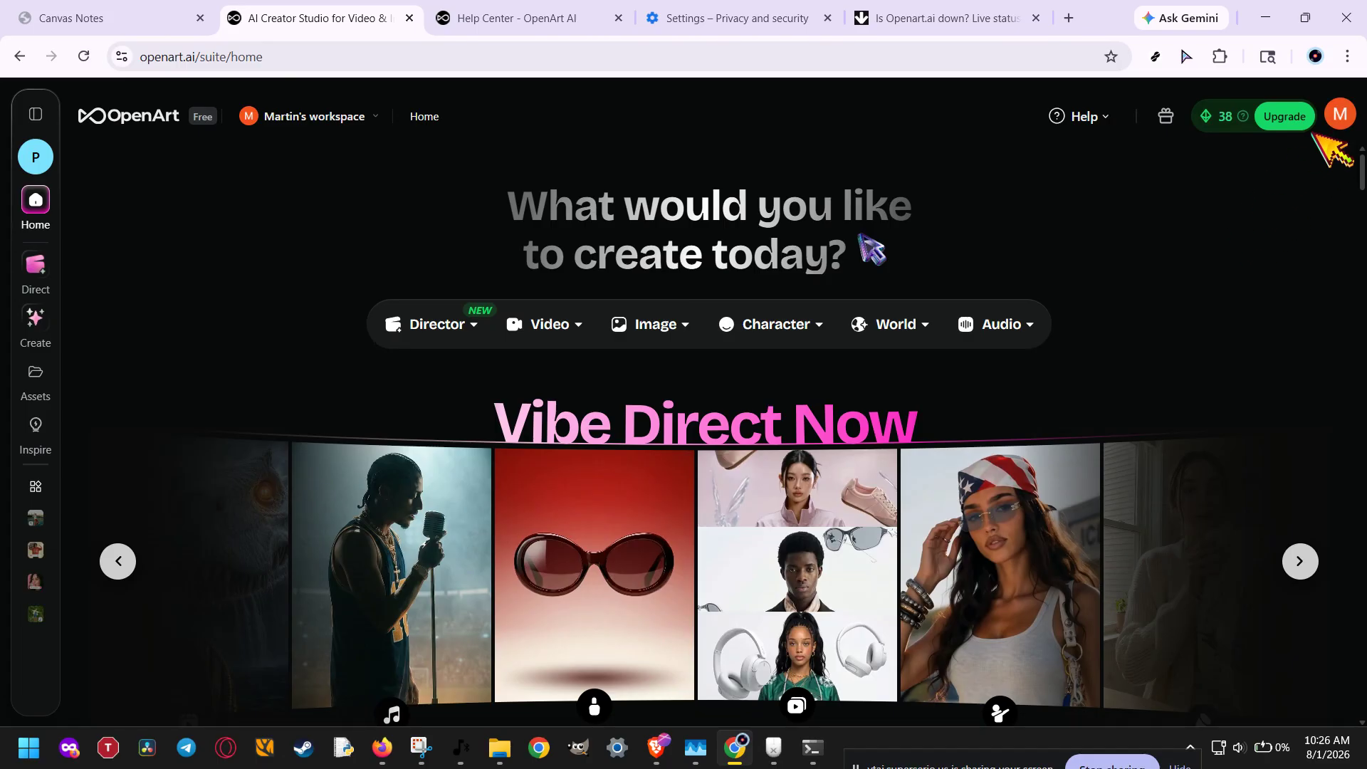
pyautogui.click(1342, 116)
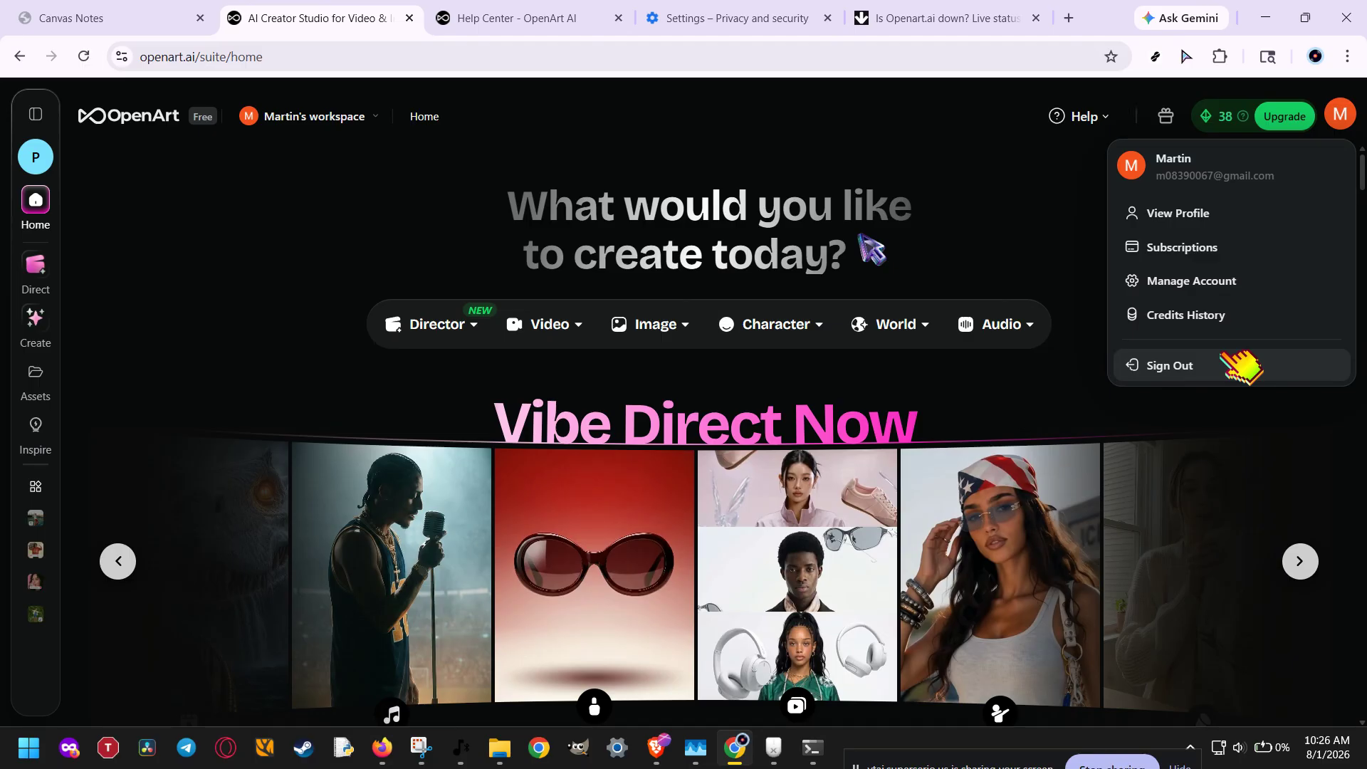
pyautogui.click(1061, 259)
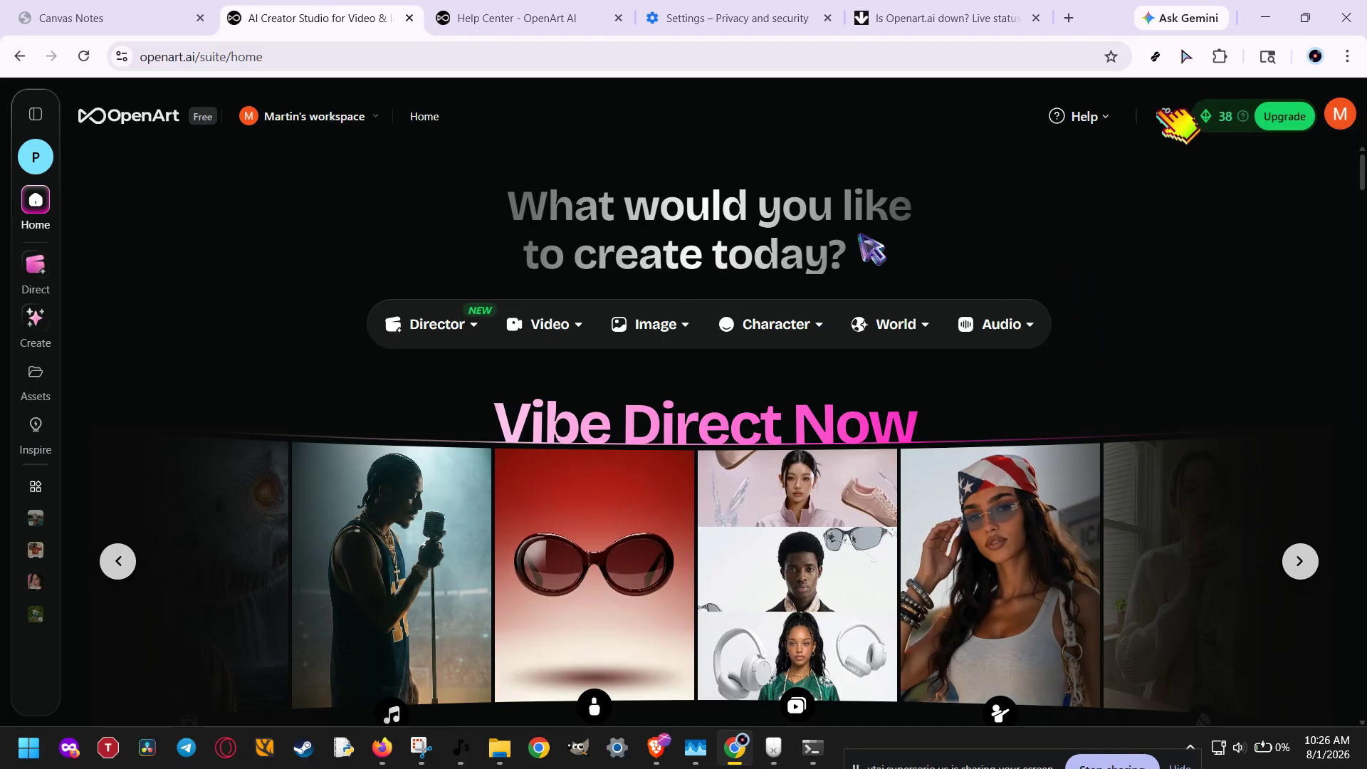
# Turn Adblock Plus blocking off and back on for the whole openart.ai website.
pyautogui.click(1221, 56)
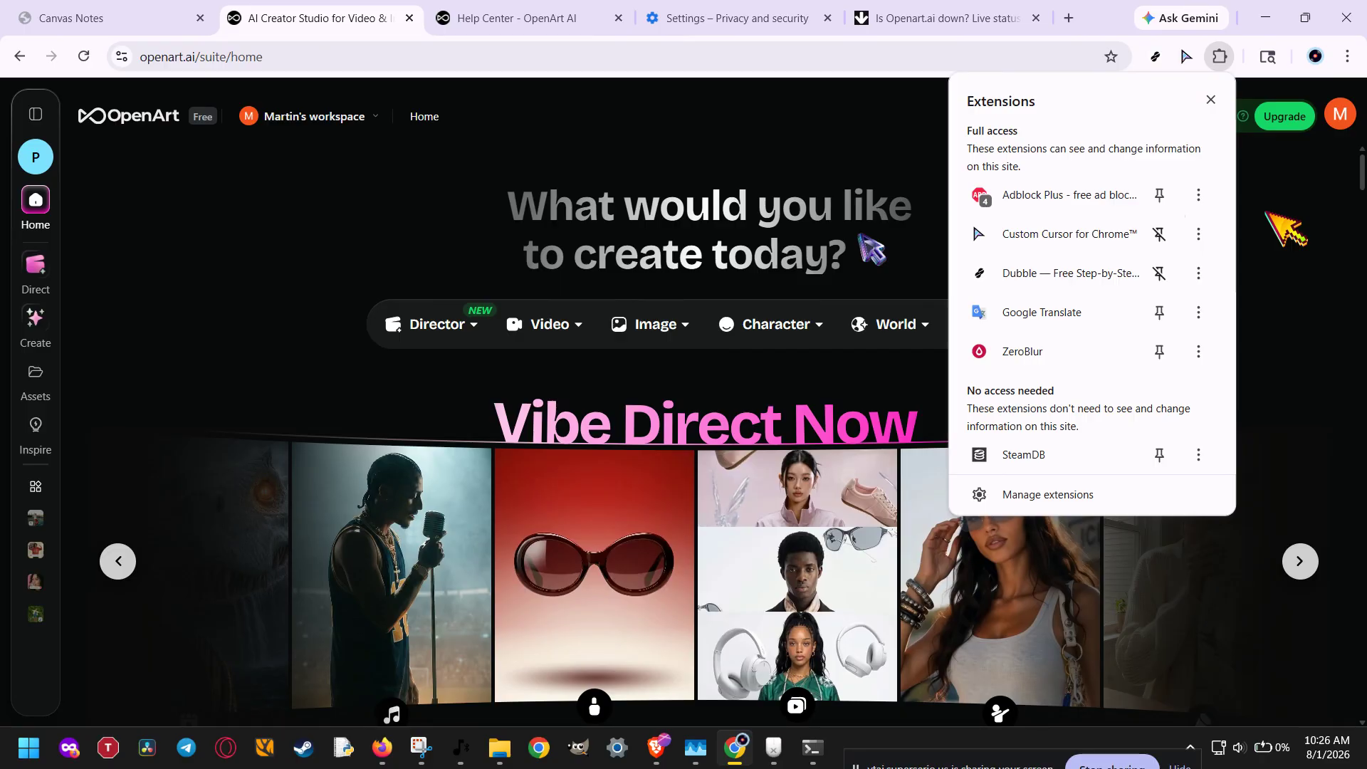
pyautogui.click(1111, 194)
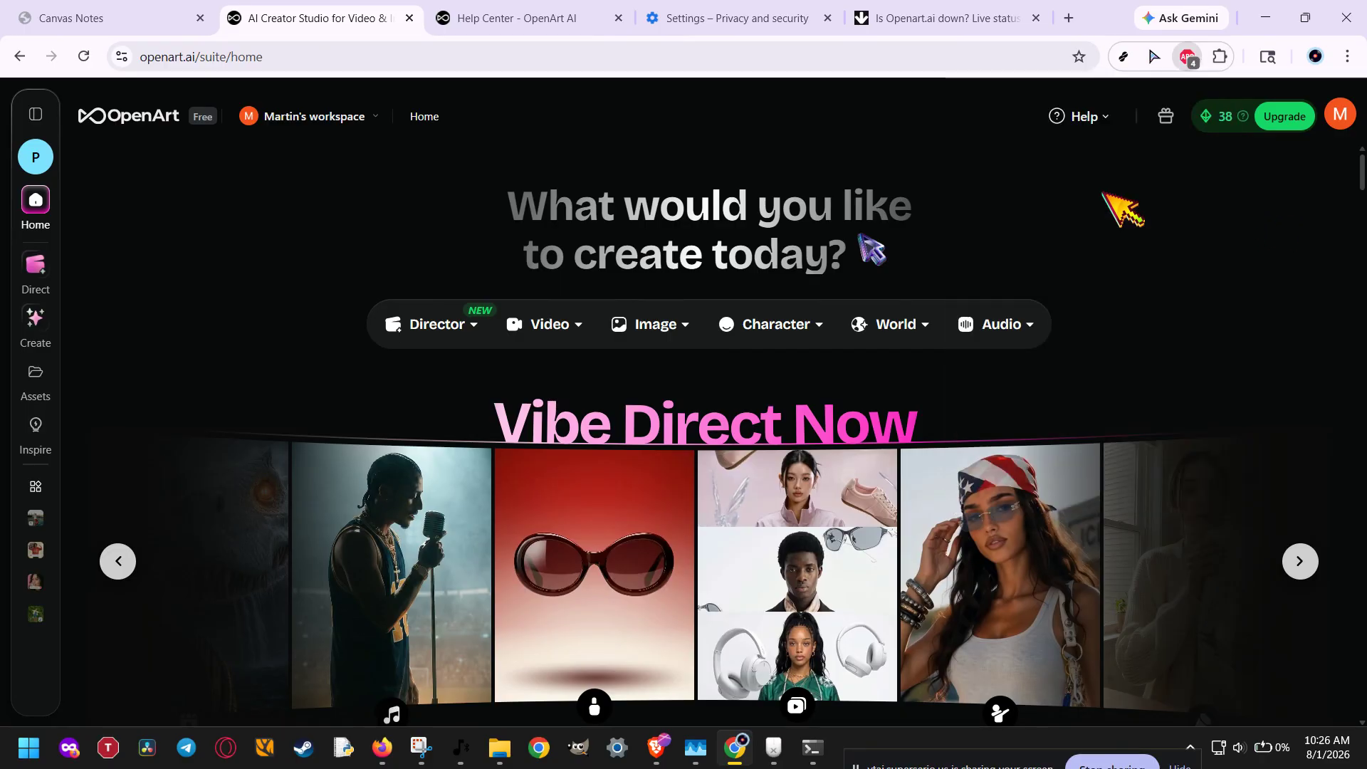
pyautogui.click(1174, 171)
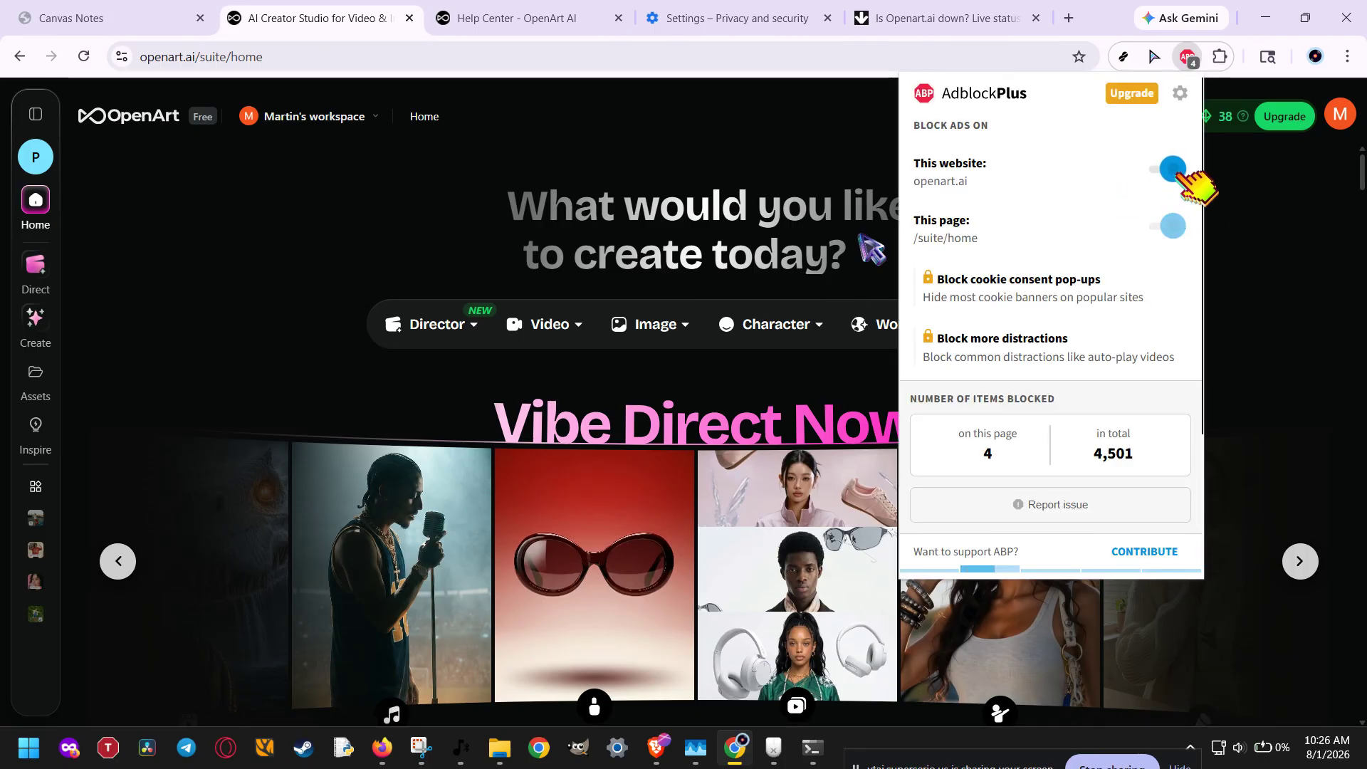
pyautogui.click(1175, 171)
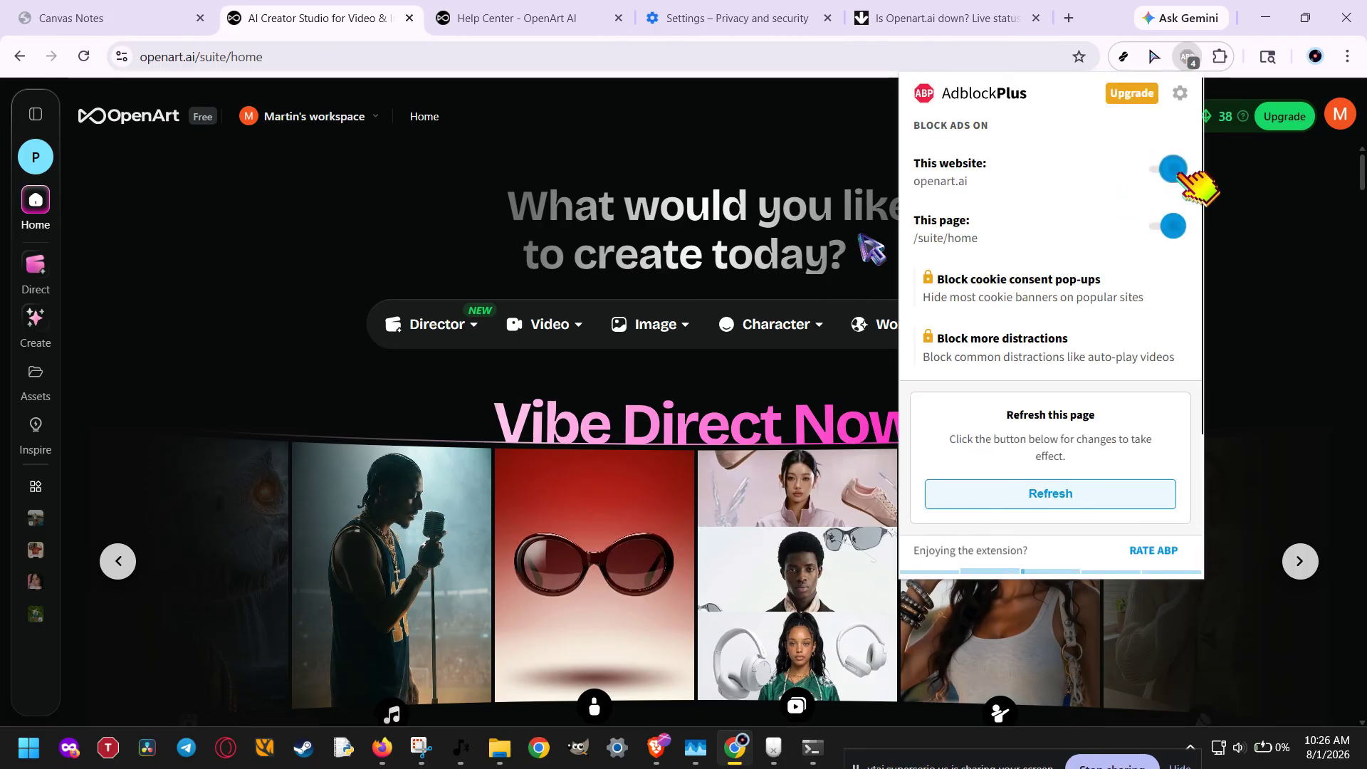
pyautogui.click(1250, 220)
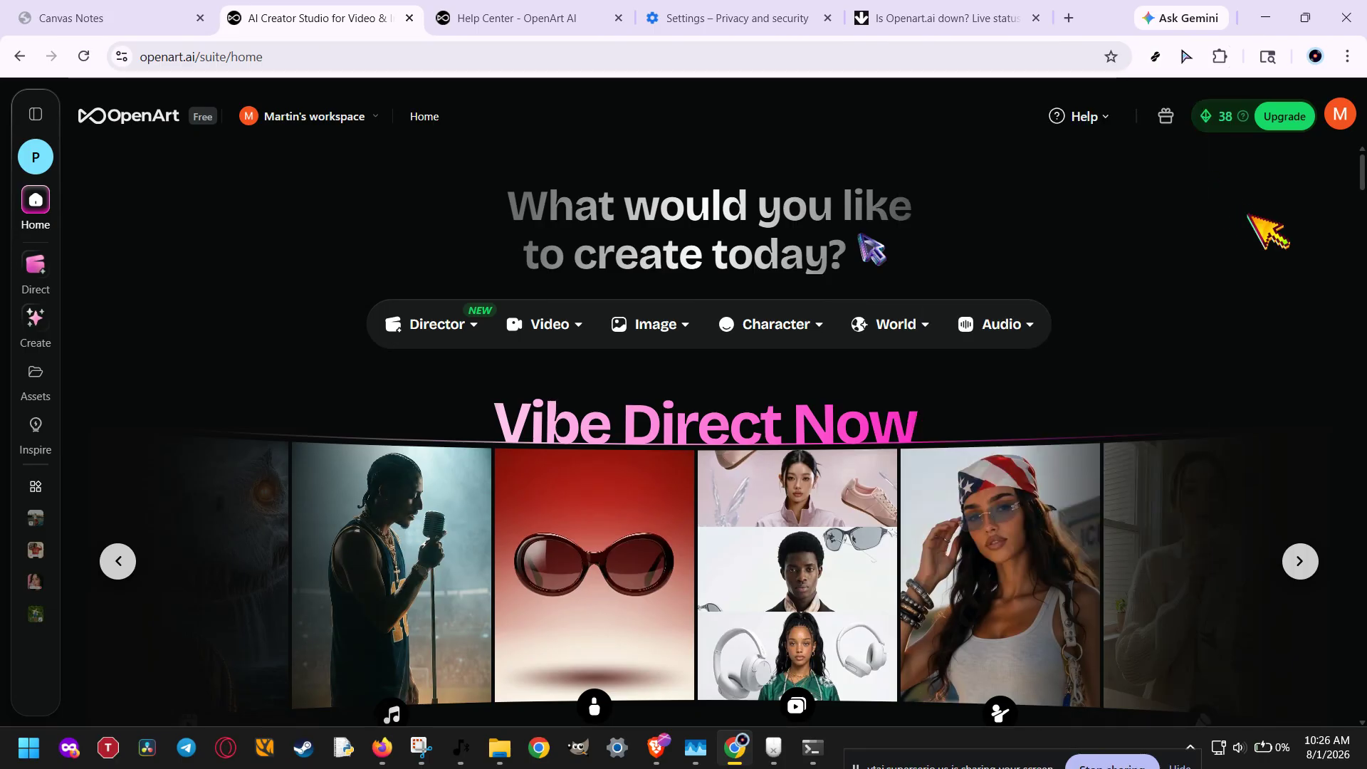
# Turn Adblock Plus blocking off and back on for only the /suite/home page.
pyautogui.click(1220, 57)
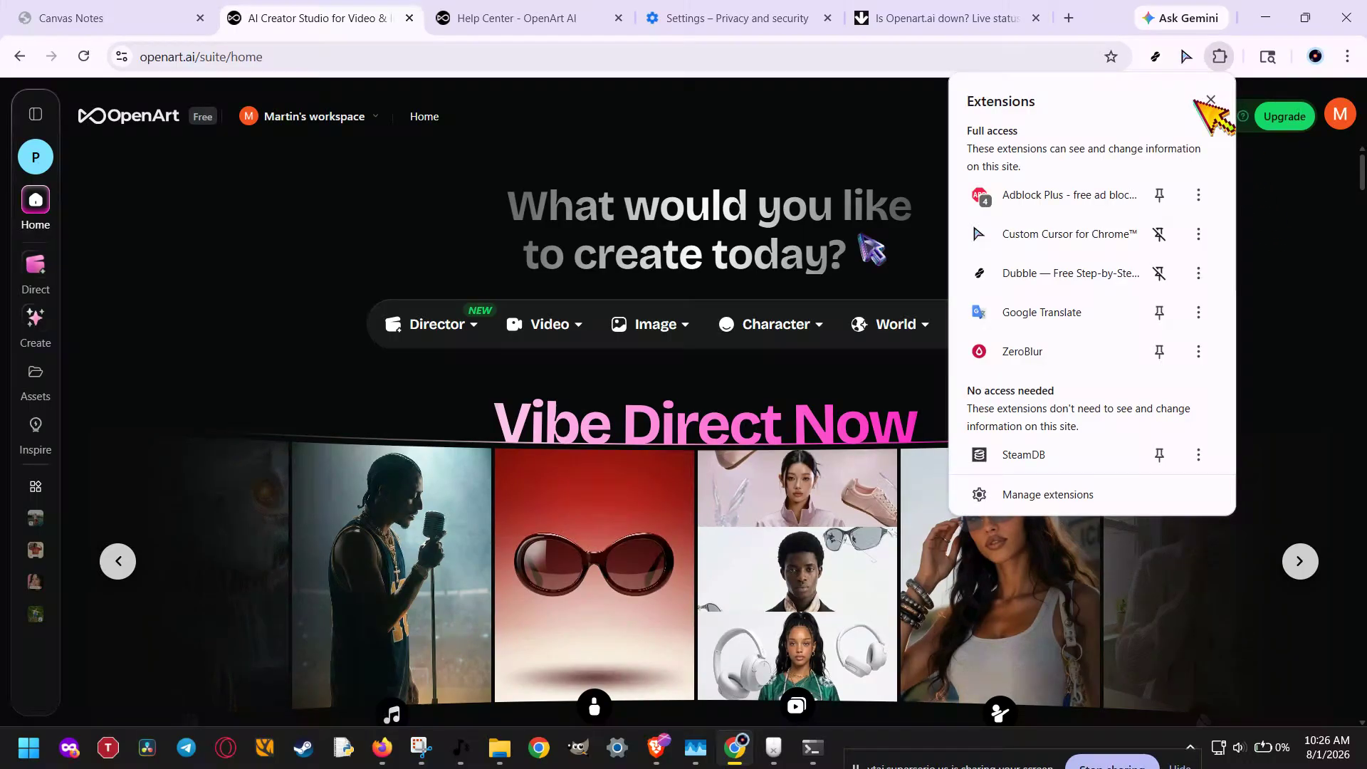
pyautogui.click(1068, 195)
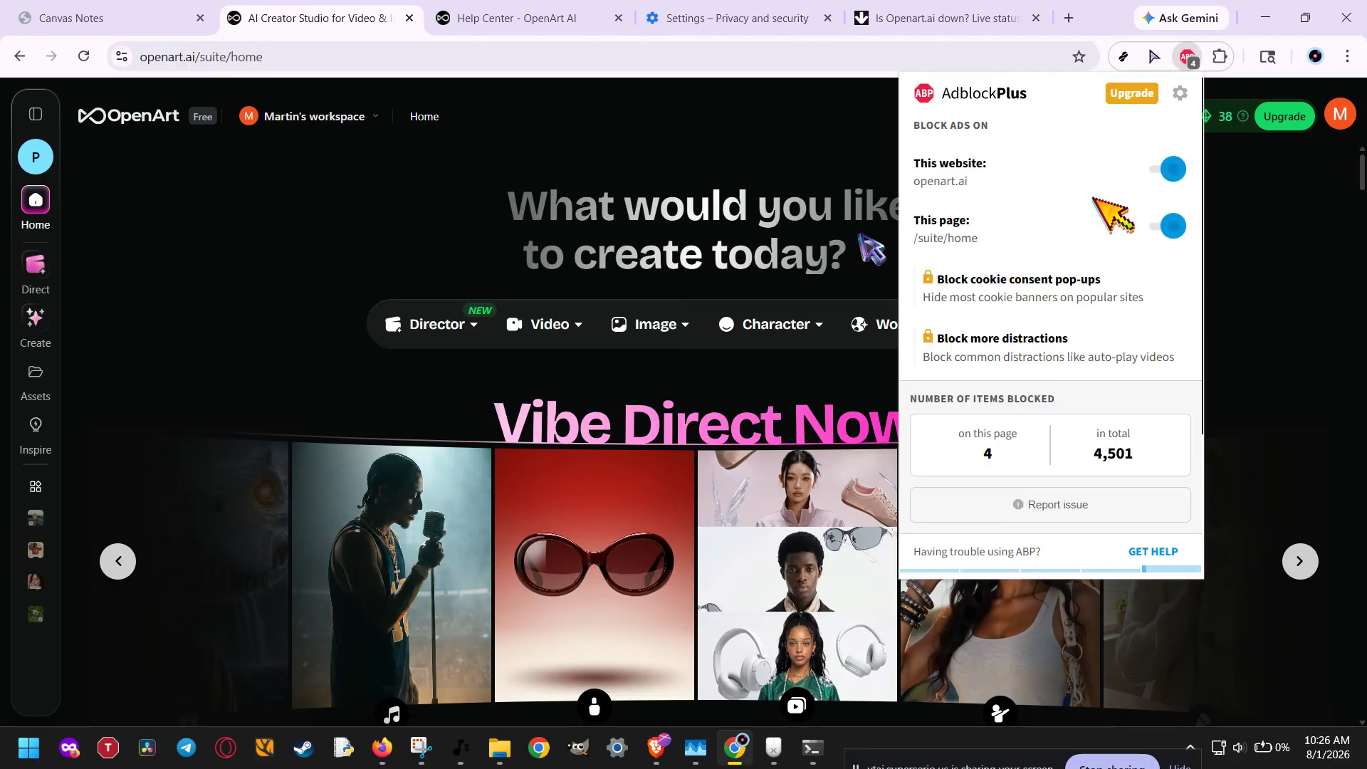
pyautogui.moveTo(915, 221); pyautogui.dragTo(987, 222)
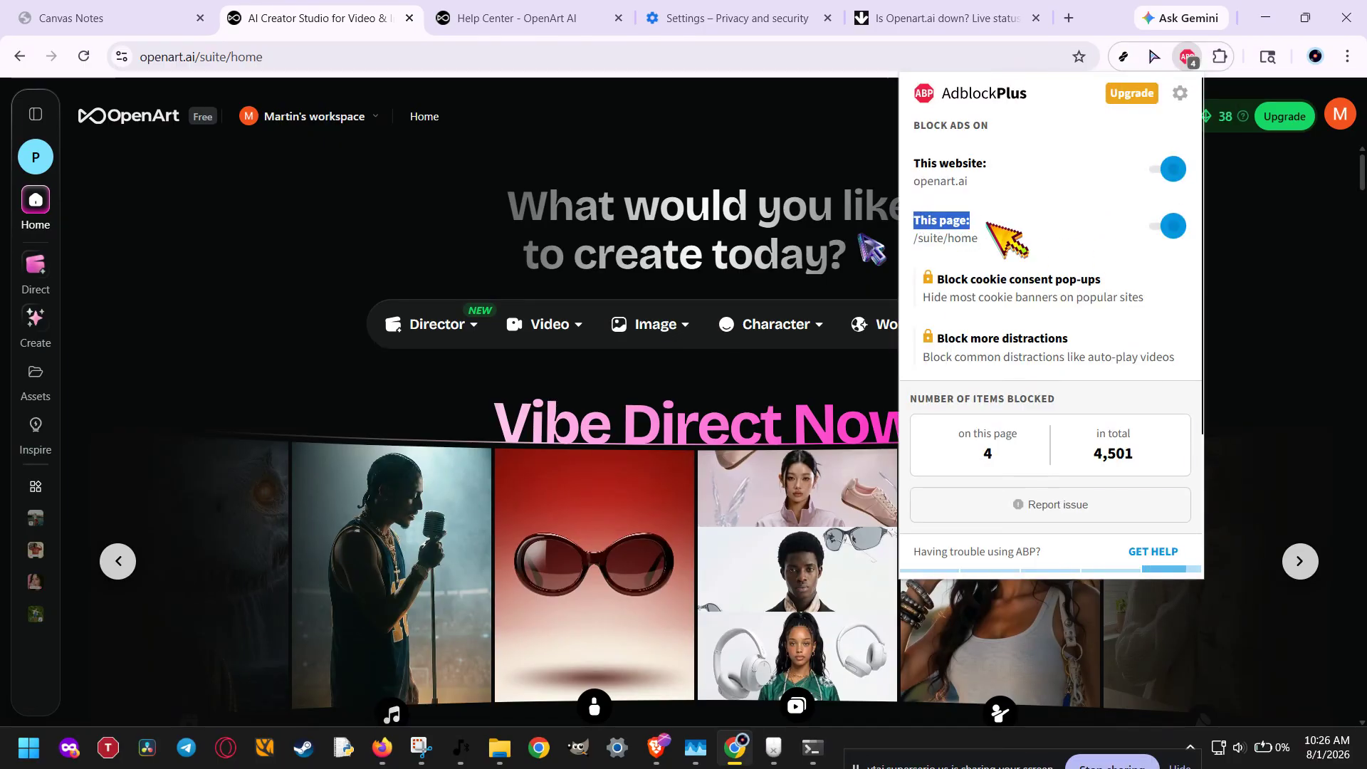
pyautogui.click(1168, 230)
pyautogui.click(1173, 226)
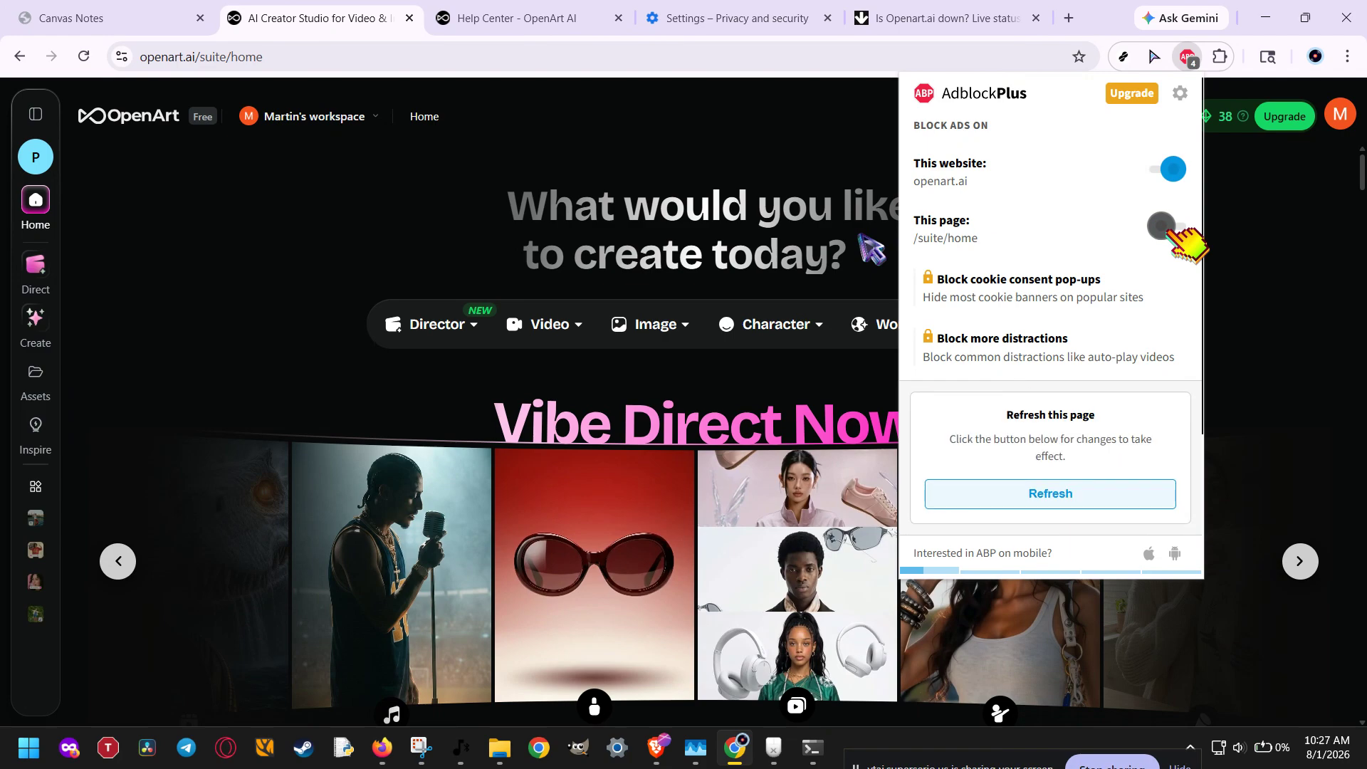
pyautogui.click(1179, 228)
pyautogui.click(1245, 281)
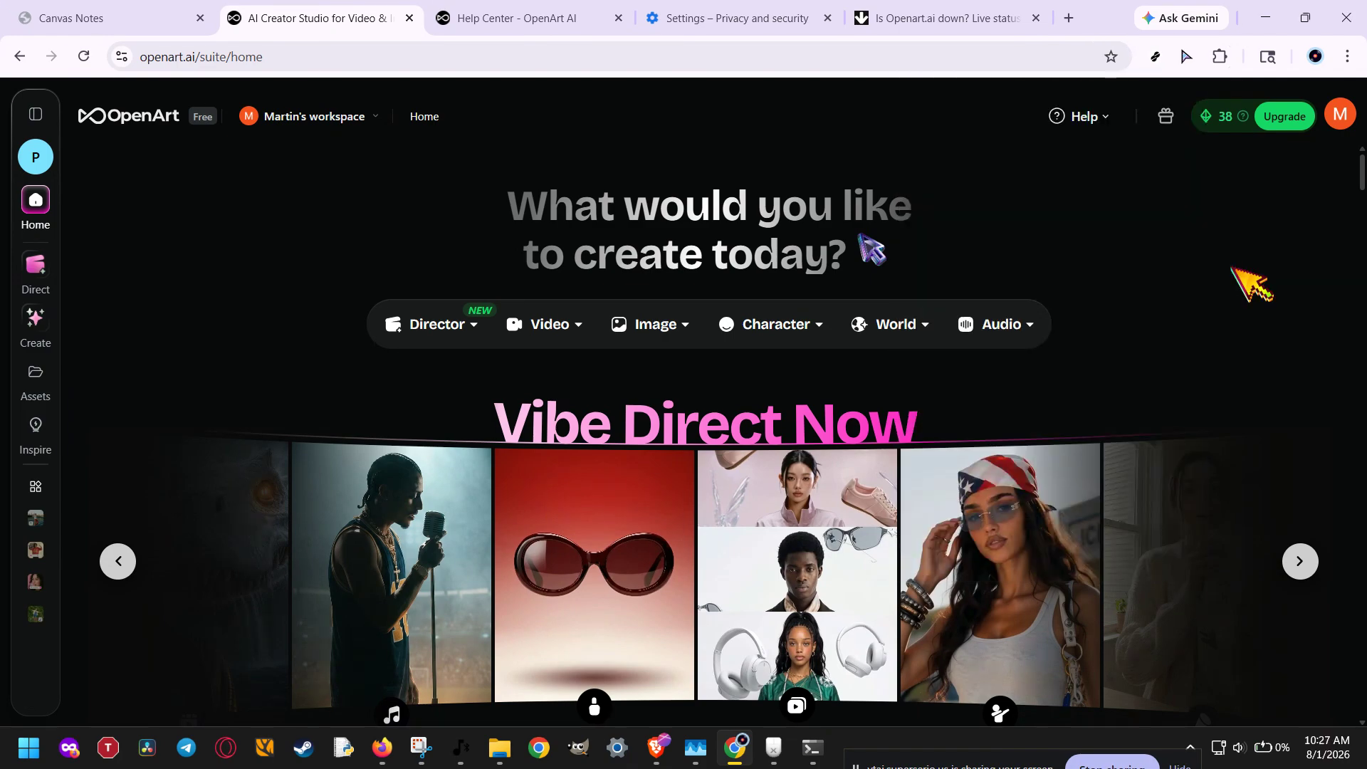
# Search the computer for "vpn" to locate the VPN app, and dismiss the search.
pyautogui.press('super')
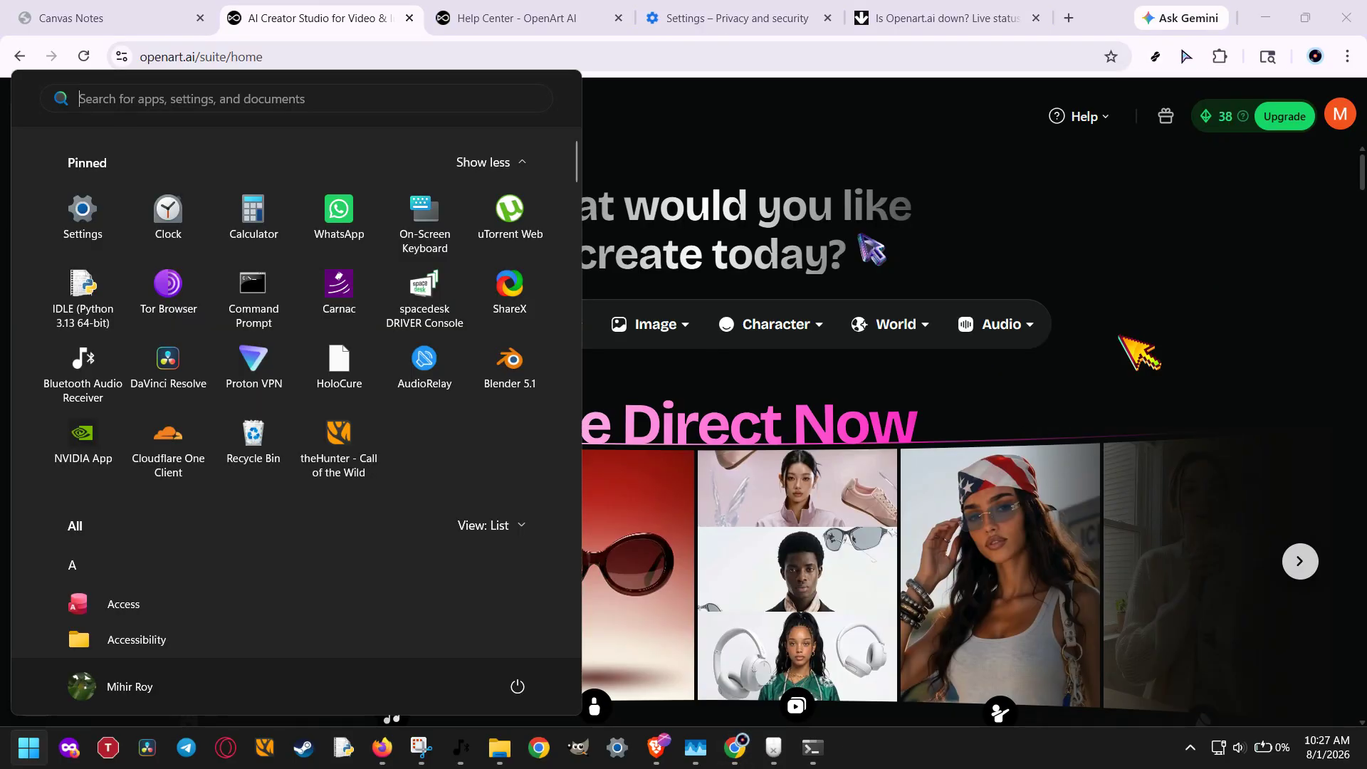
pyautogui.write('vpn')
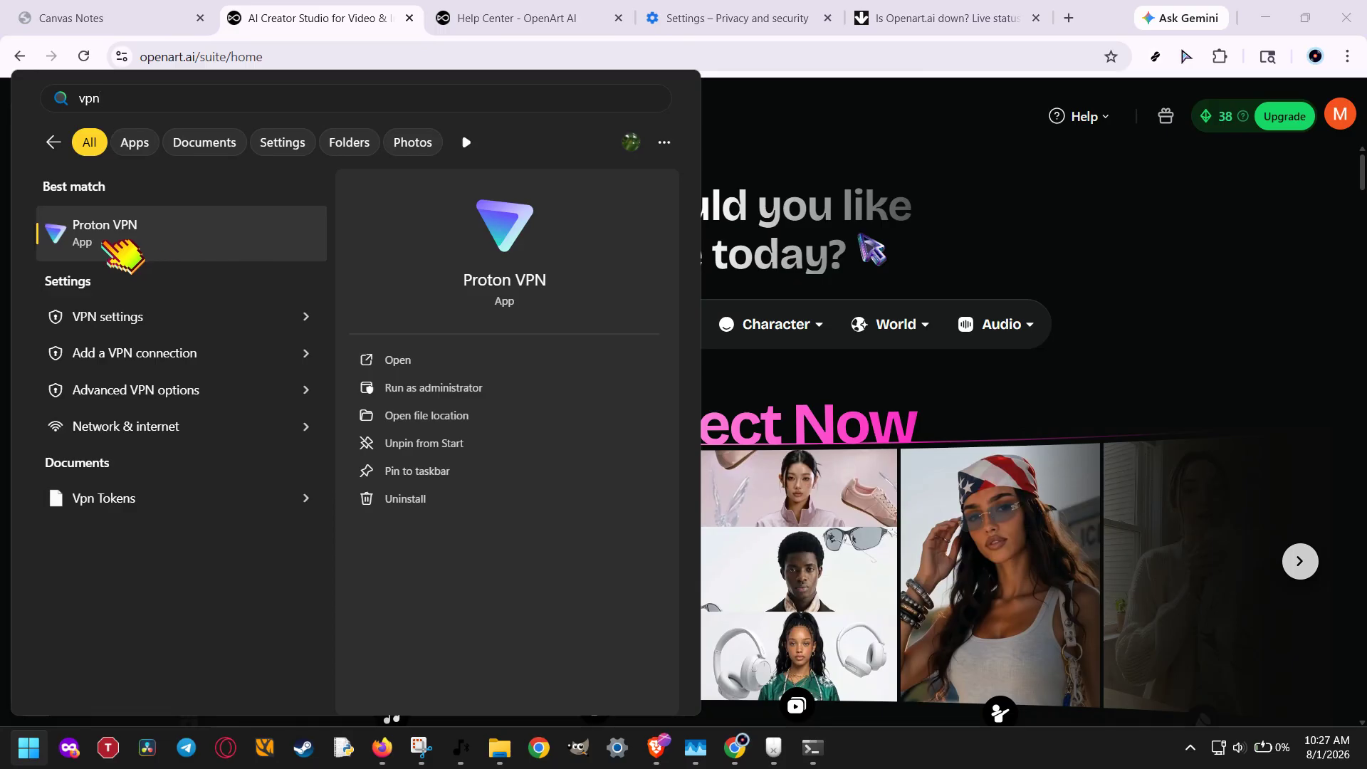
pyautogui.click(1180, 288)
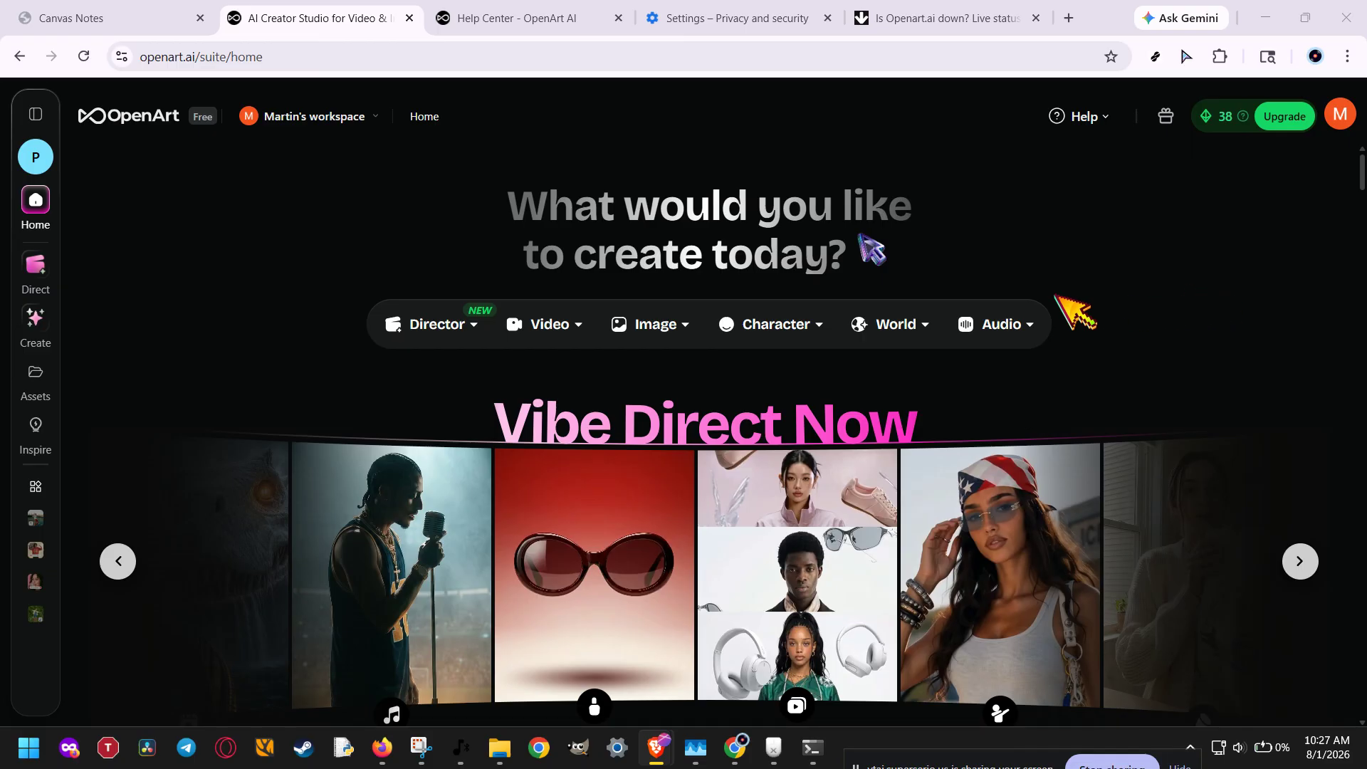
# Open the Create Image page, examine its model, prompt and output settings, and return to the OpenArt home page.
pyautogui.click(656, 321)
pyautogui.click(656, 381)
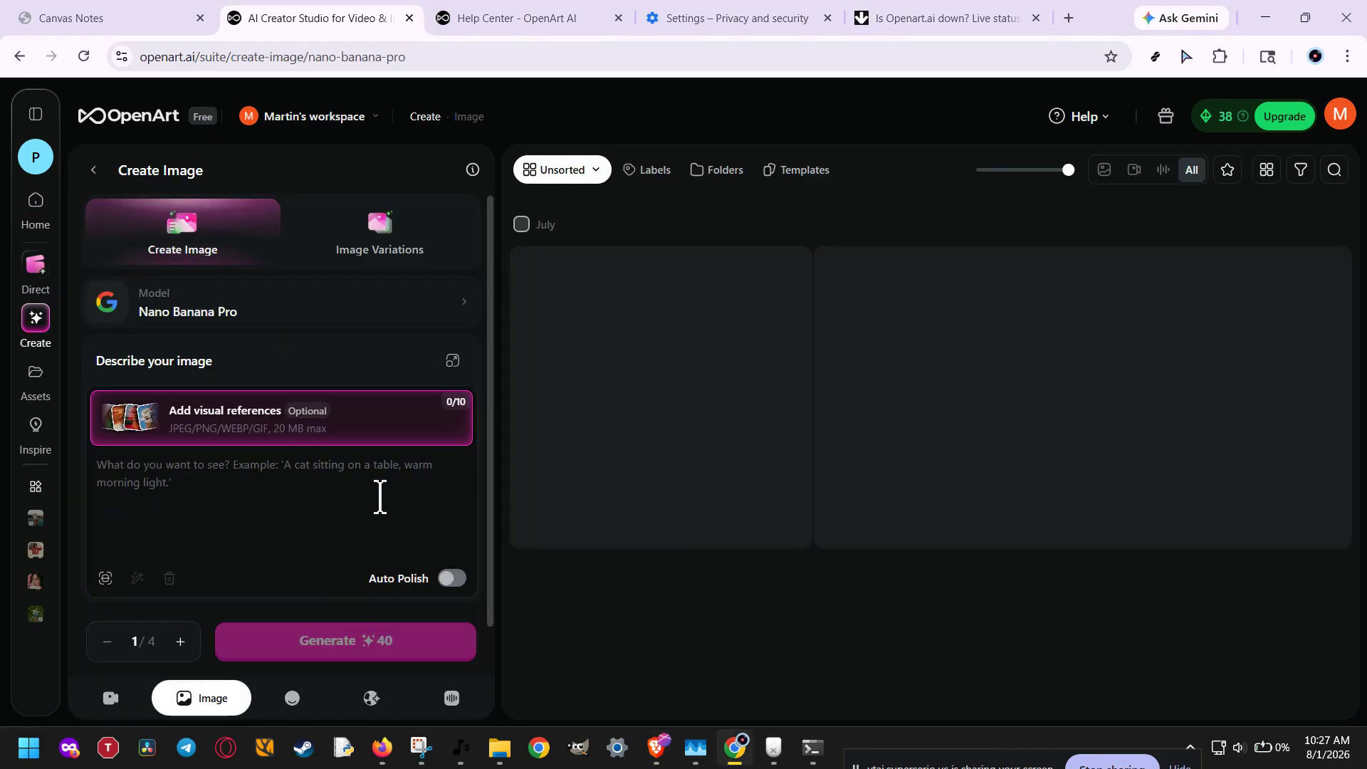
pyautogui.scroll(-1, 381, 494)
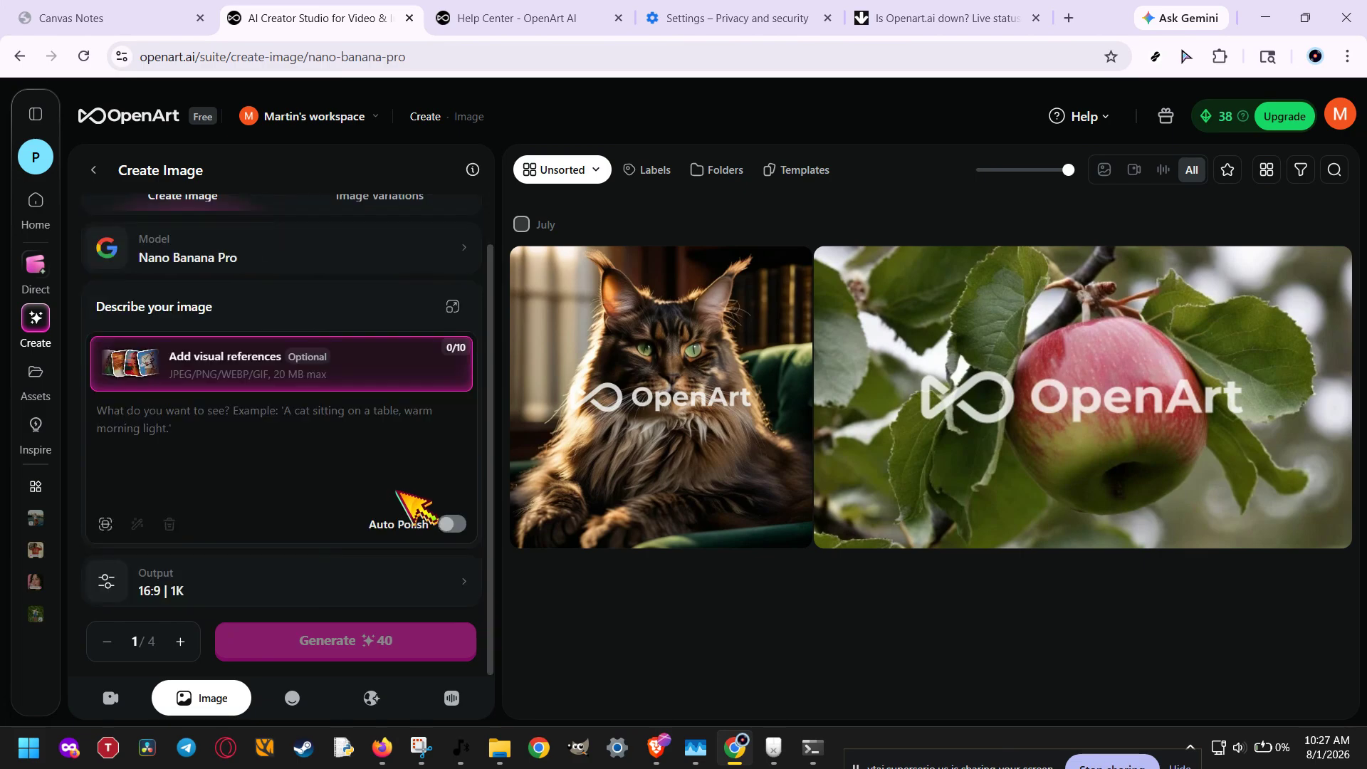
pyautogui.scroll(1, 397, 489)
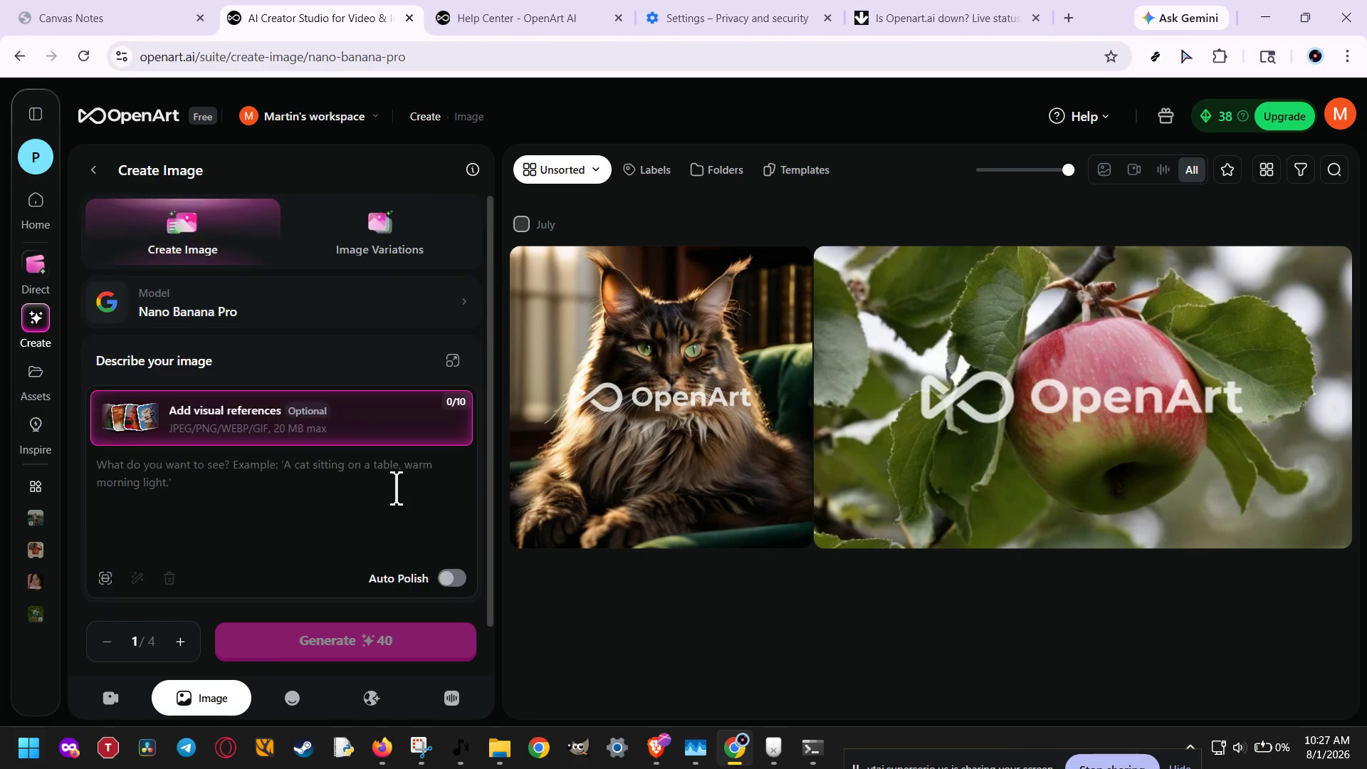
pyautogui.scroll(-1, 399, 489)
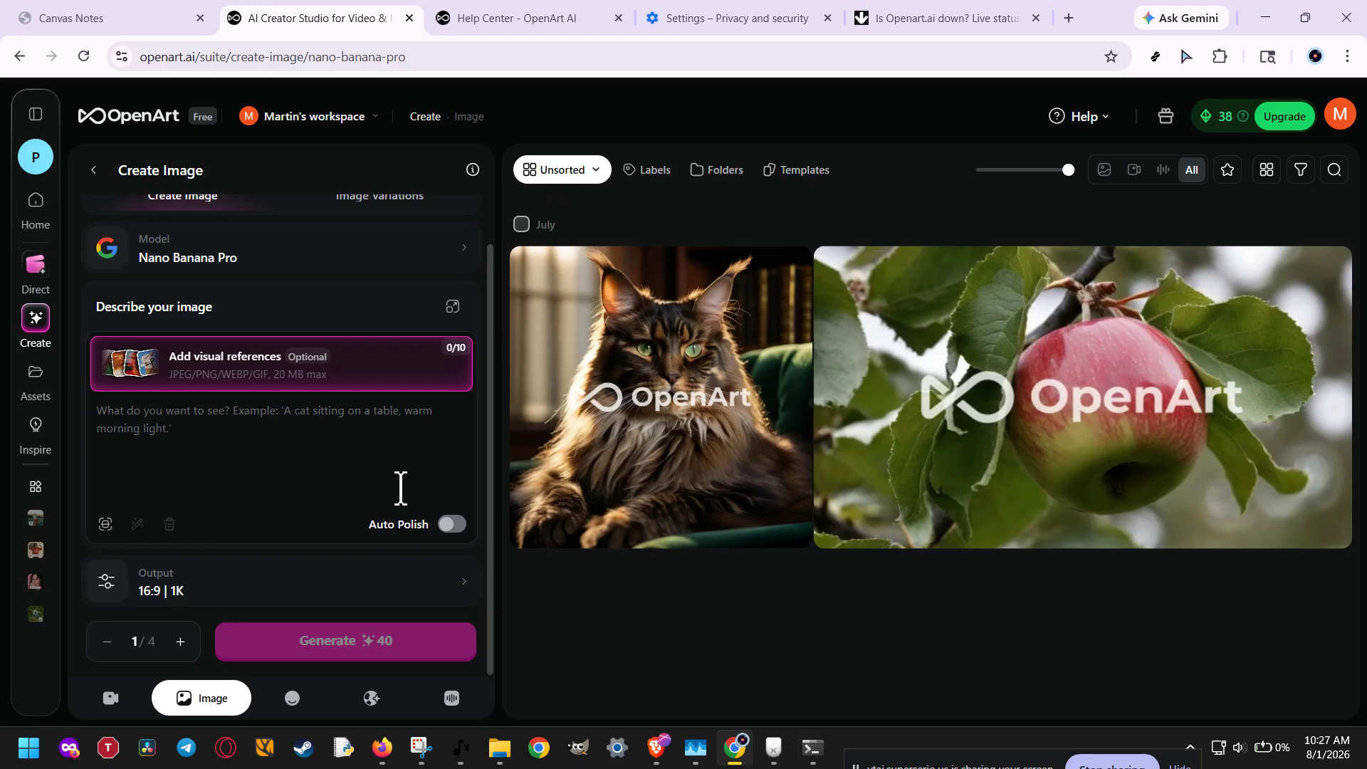
pyautogui.click(415, 477)
pyautogui.click(425, 481)
pyautogui.scroll(1, 426, 482)
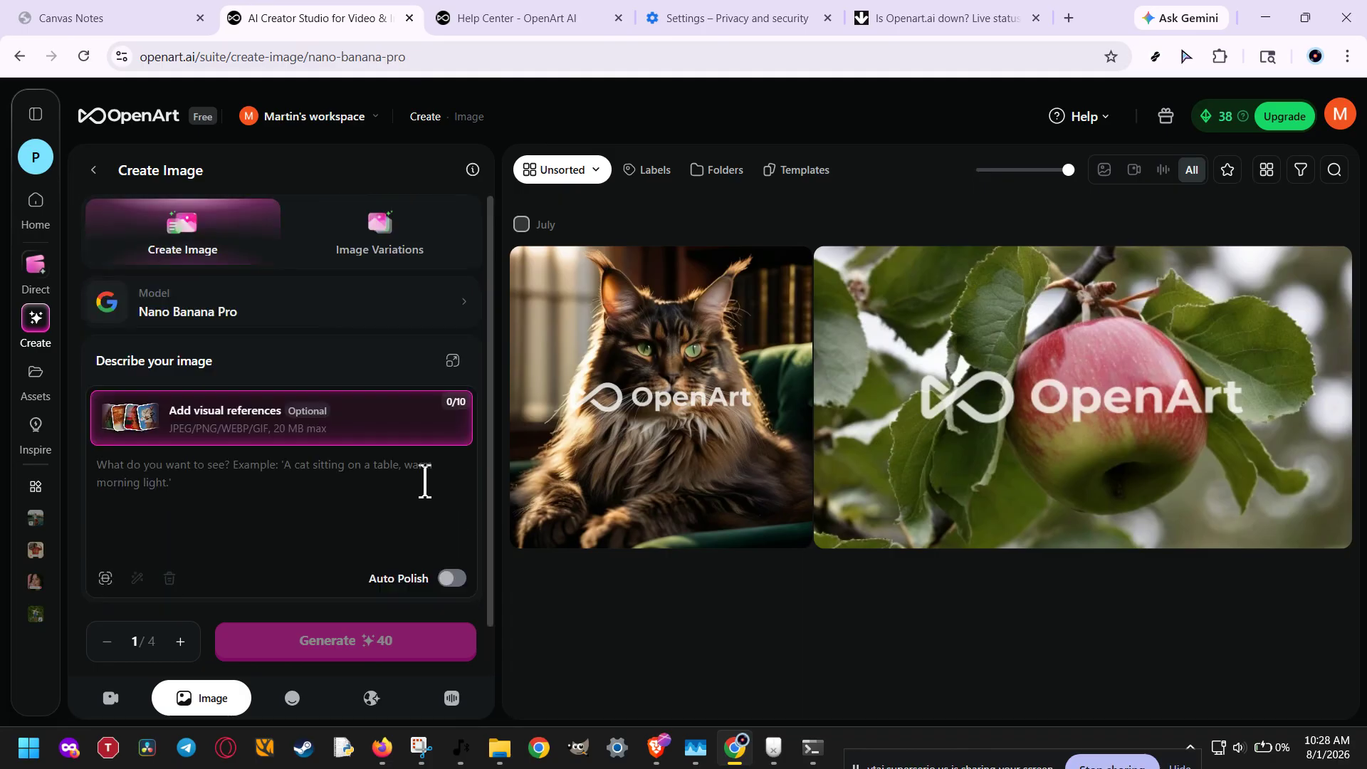
pyautogui.scroll(-1, 425, 483)
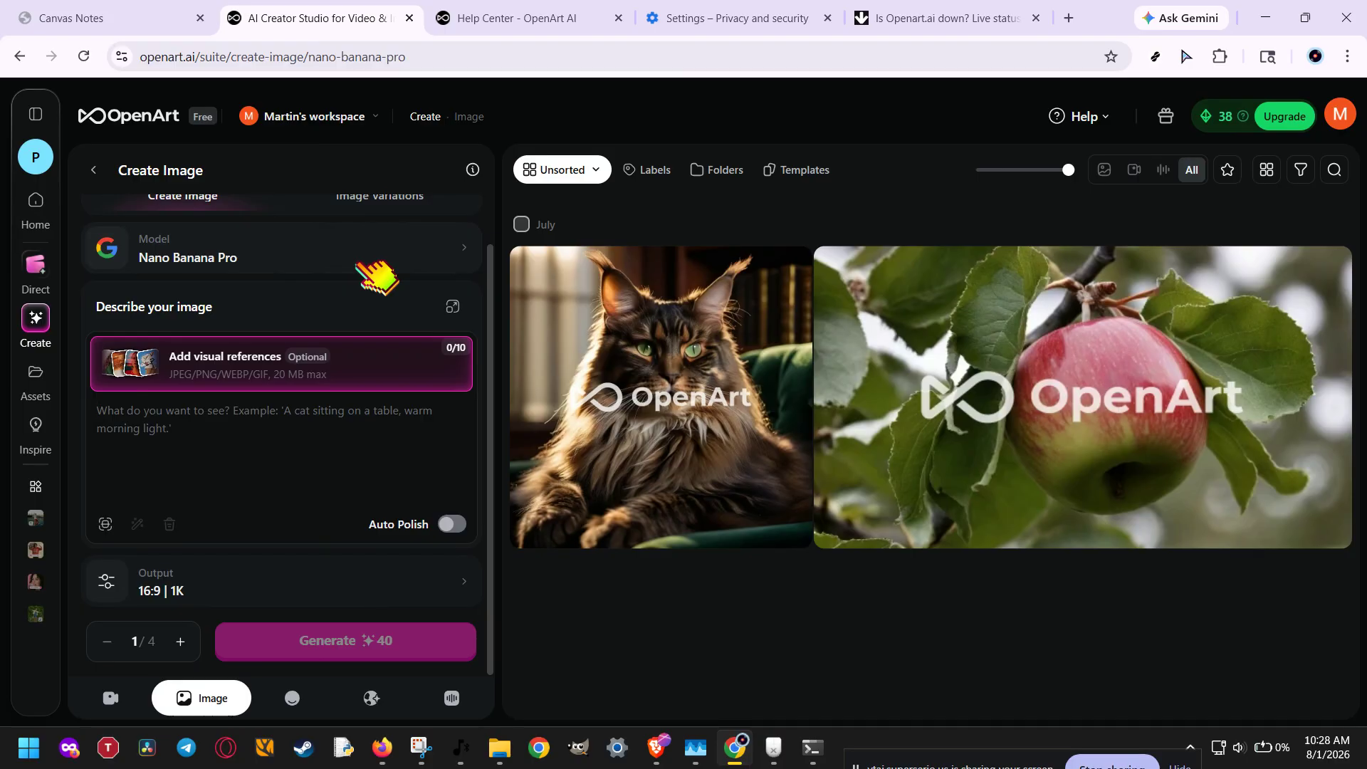
pyautogui.click(153, 119)
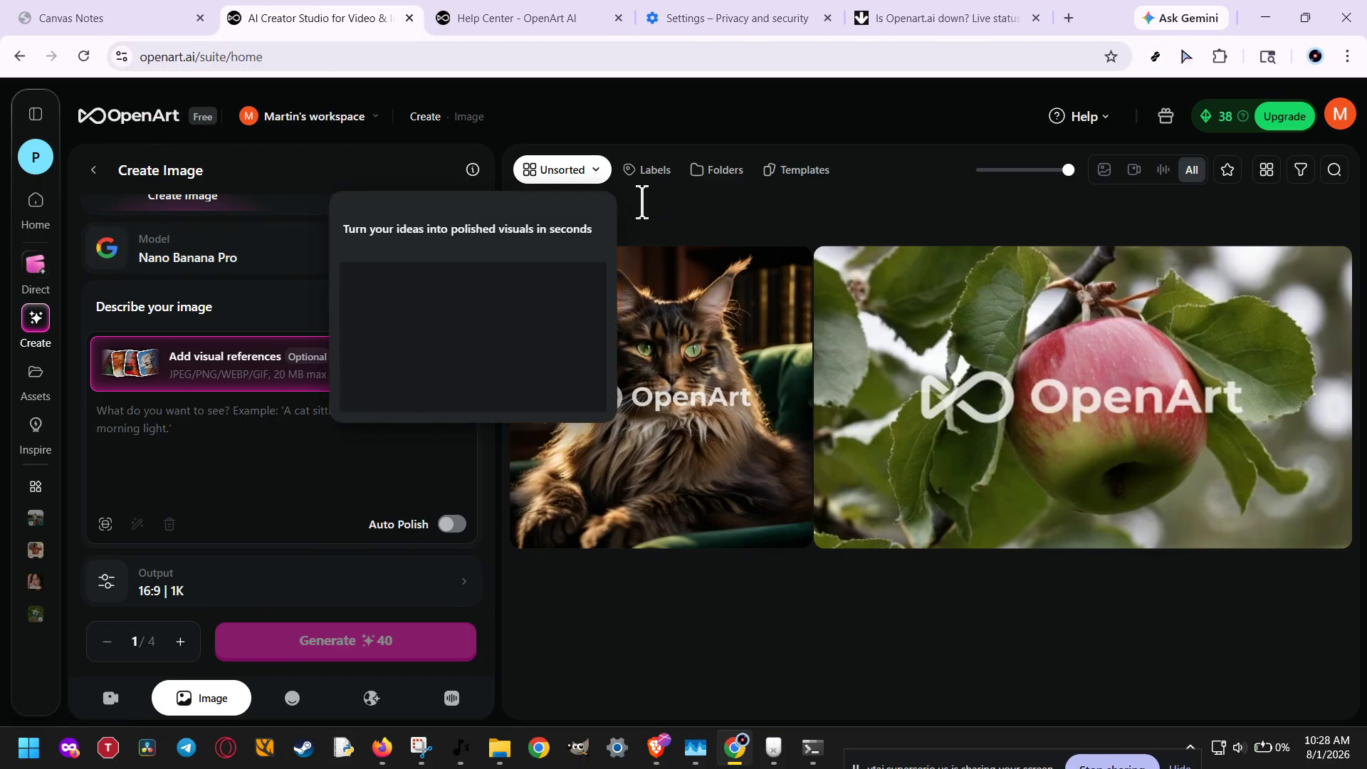